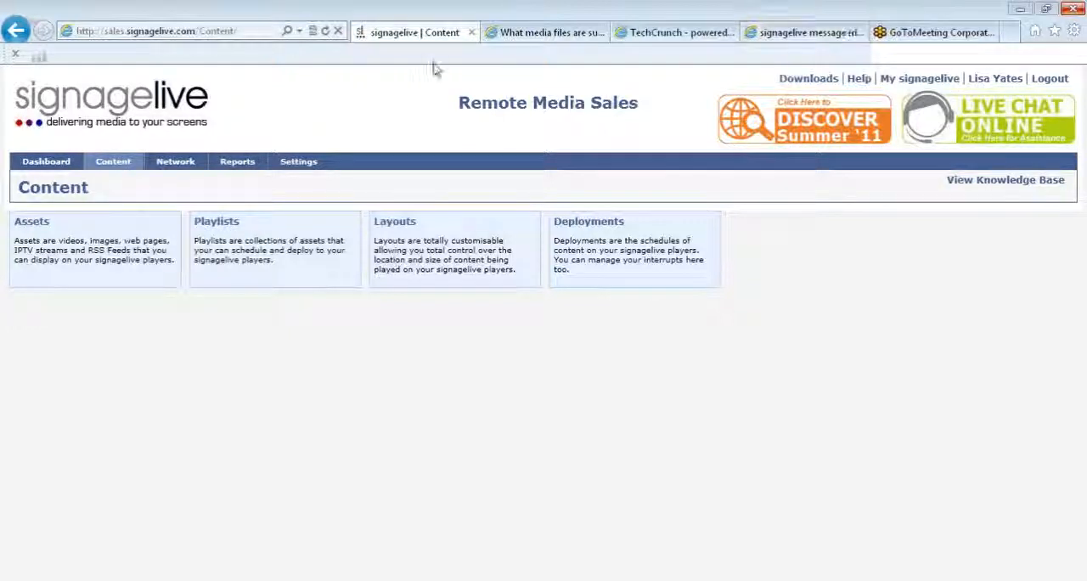
# - Open the Add Assets window from the content section
pyautogui.moveTo(126, 167)
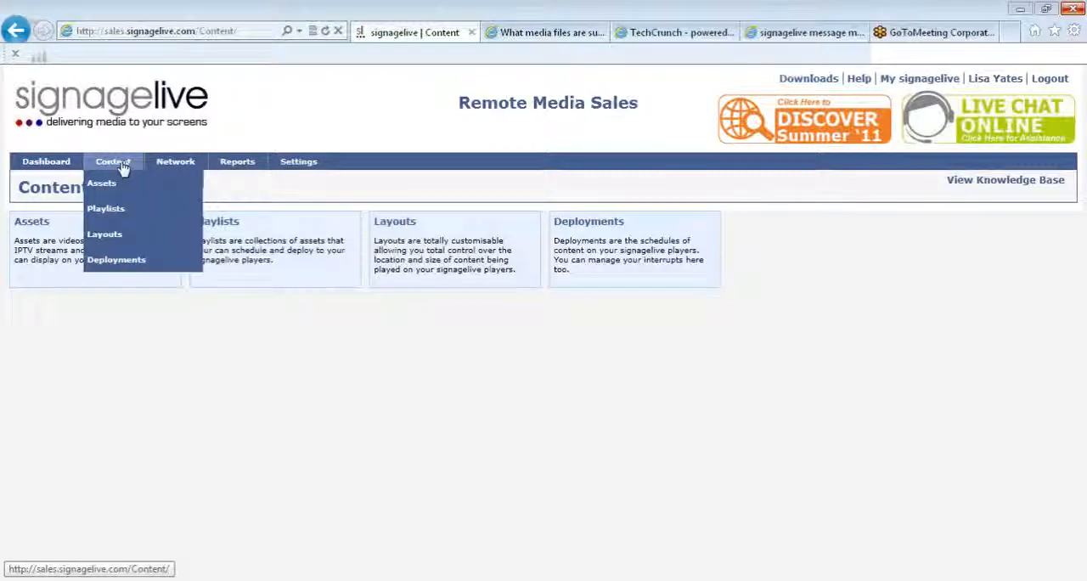
pyautogui.moveTo(124, 187)
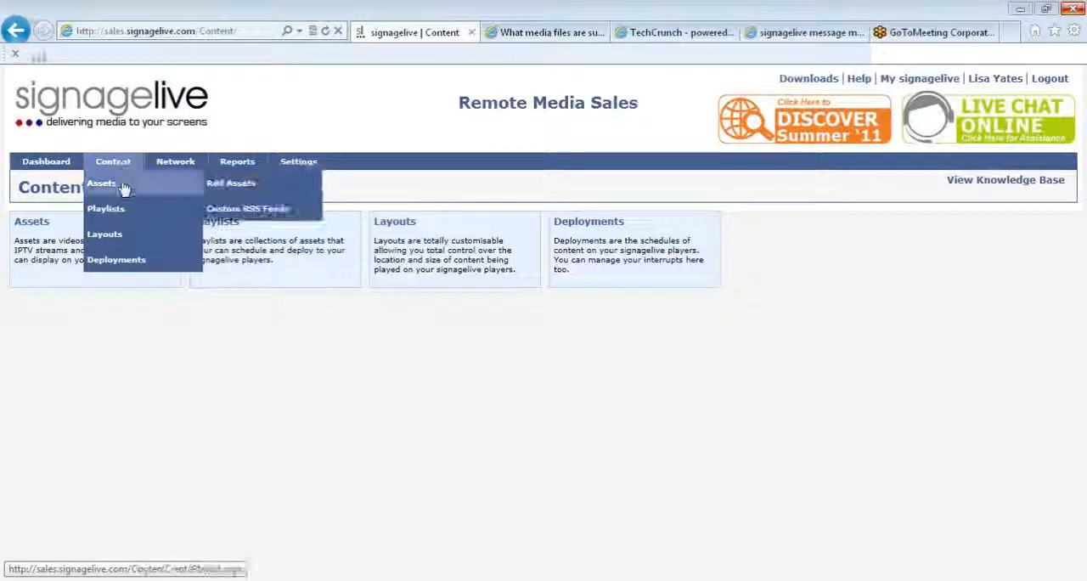
pyautogui.click(225, 186)
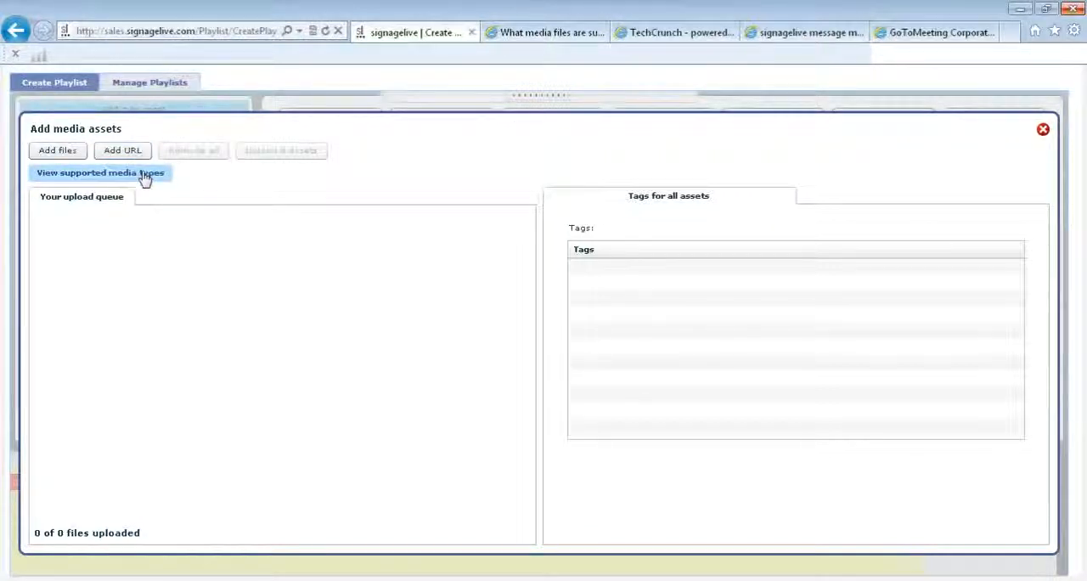
# - Review the supported media file types in the knowledge base article and return to the asset upload window
pyautogui.click(503, 34)
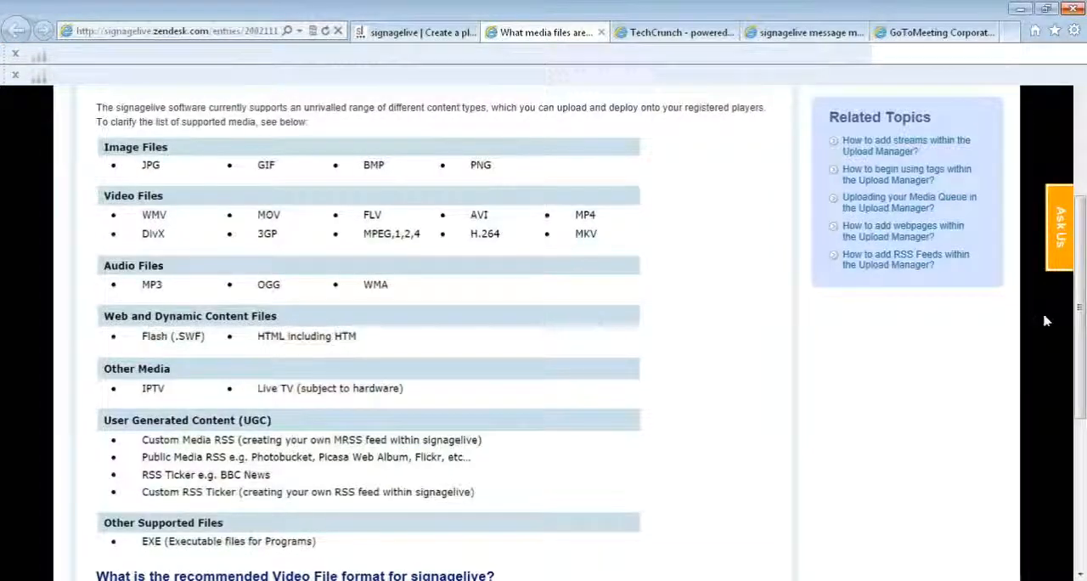
pyautogui.moveTo(1082, 327)
pyautogui.mouseDown()
pyautogui.moveTo(1076, 292)
pyautogui.moveTo(1080, 340)
pyautogui.mouseUp()
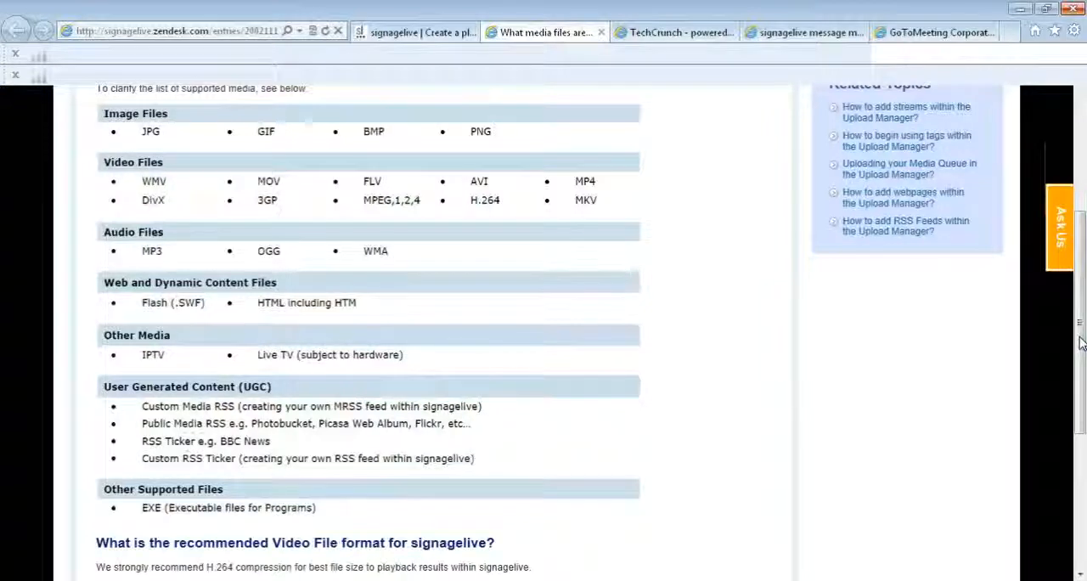
pyautogui.click(427, 32)
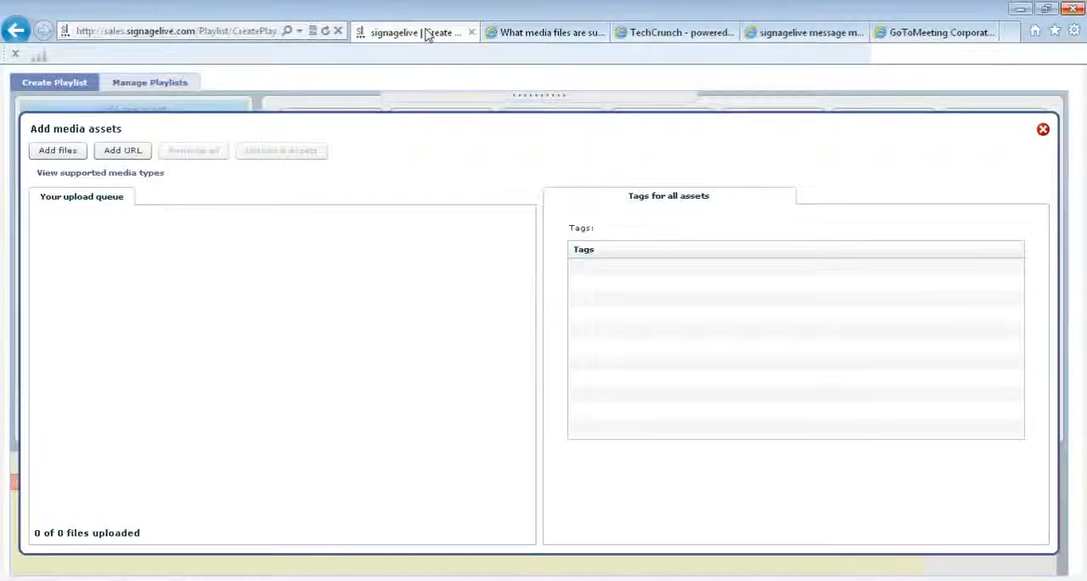
# - Add the ten image files from advantech_box through boise-state in the icons folder to the upload queue
pyautogui.click(57, 151)
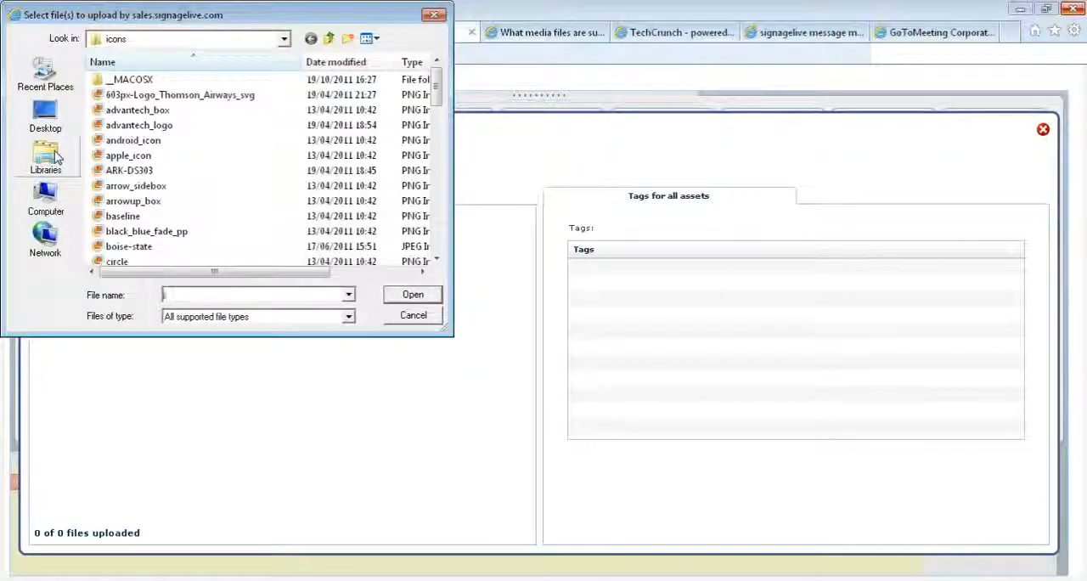
pyautogui.click(166, 115)
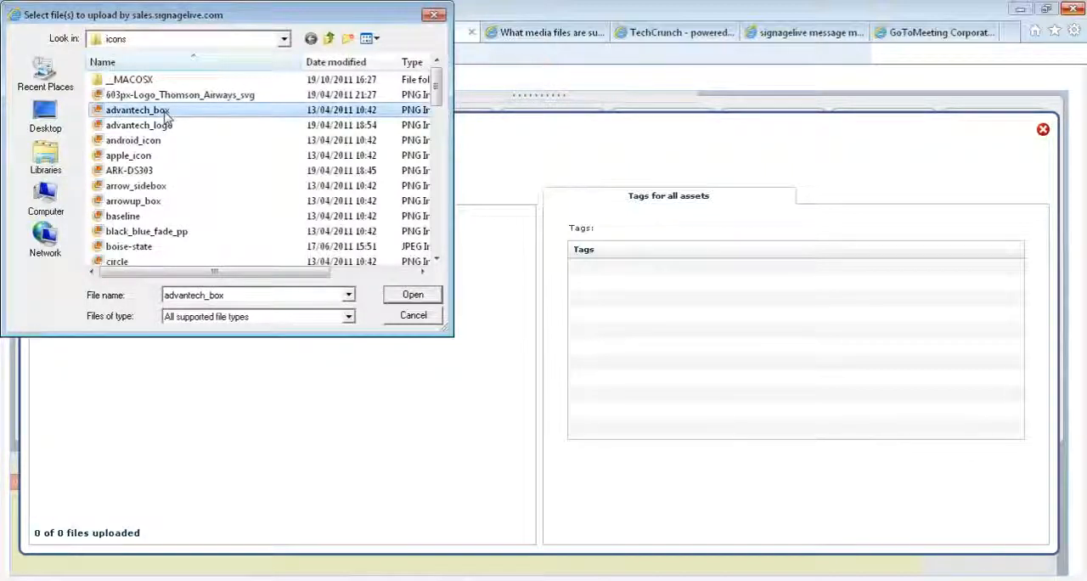
pyautogui.hotkey('shift', 'Down')
pyautogui.hotkey('shift', 'Down')
pyautogui.hotkey('shift', 'Down')
pyautogui.hotkey('shift', 'Down')
pyautogui.hotkey('shift', 'Down')
pyautogui.hotkey('shift', 'Down')
pyautogui.hotkey('shift', 'Down')
pyautogui.hotkey('shift', 'Down')
pyautogui.hotkey('shift', 'Down')
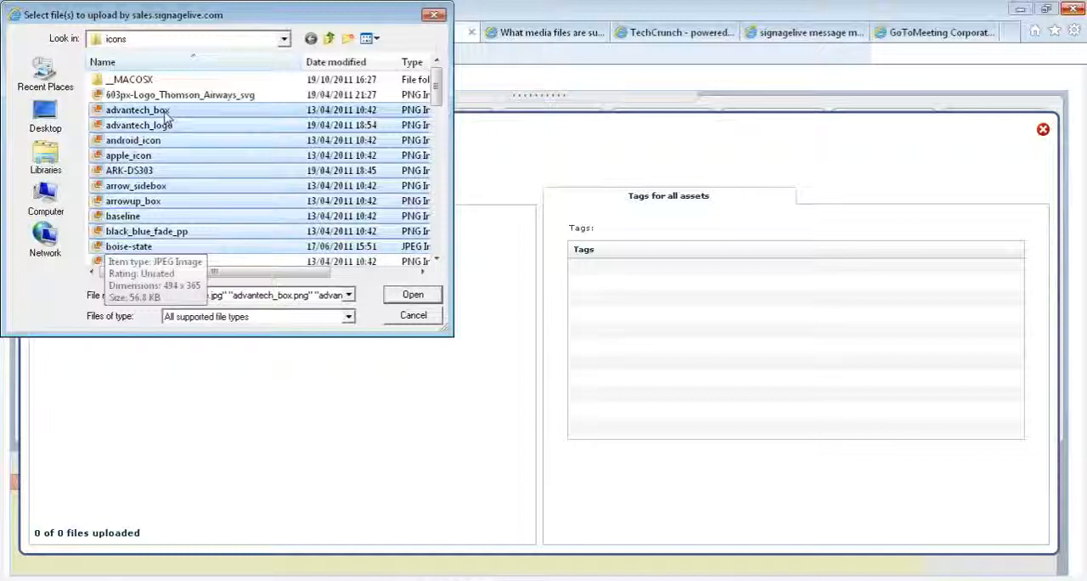
pyautogui.click(413, 296)
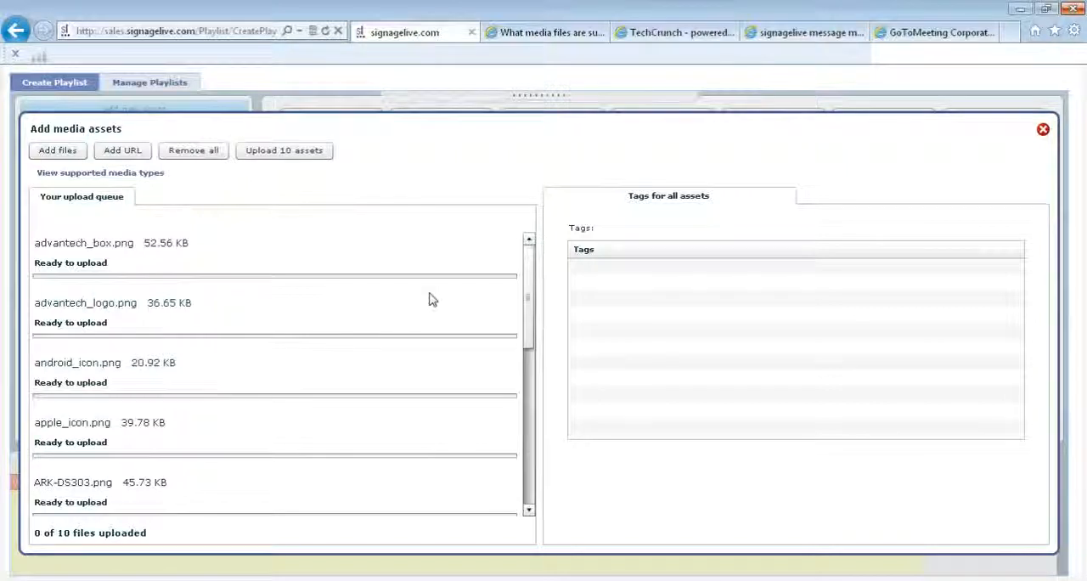
# - Add the tag "webinar" to all assets in the upload queue
pyautogui.moveTo(530, 301); pyautogui.dragTo(536, 281)
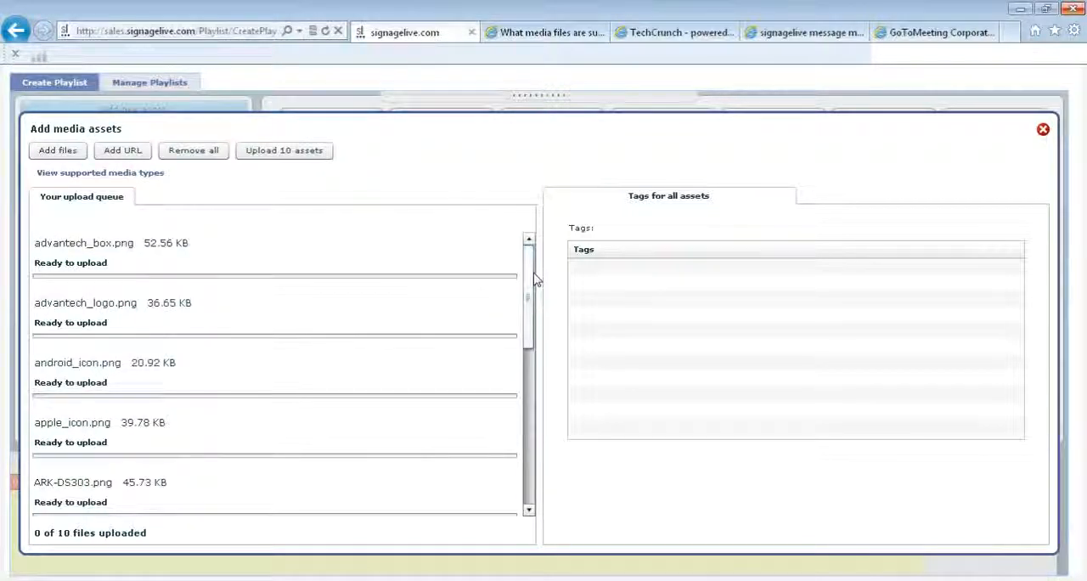
pyautogui.click(662, 272)
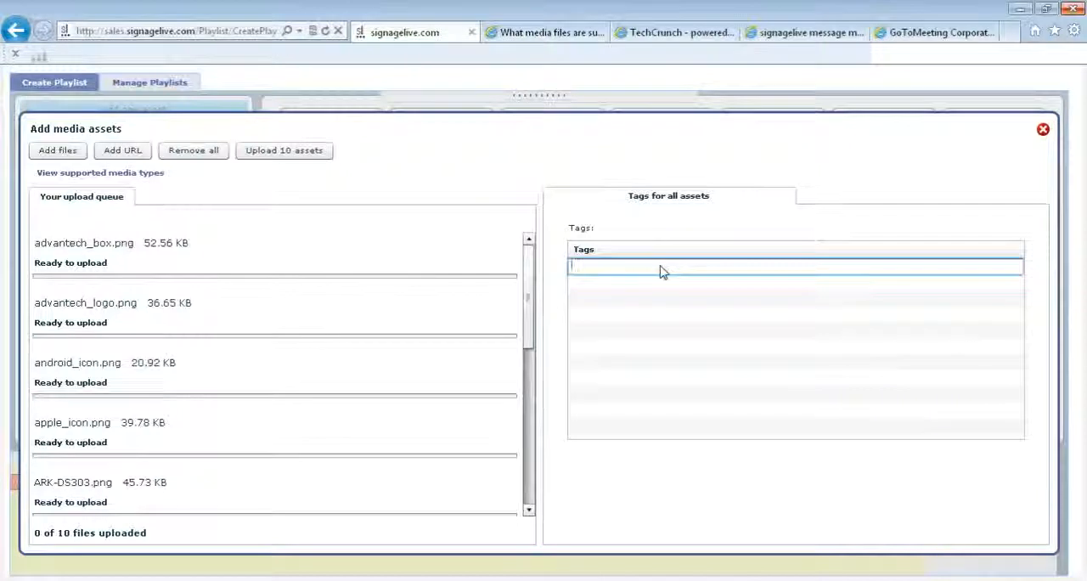
pyautogui.write('webinar')
# - Add the individual tag "advantech" to advantech_box.png in the upload queue
pyautogui.click(430, 252)
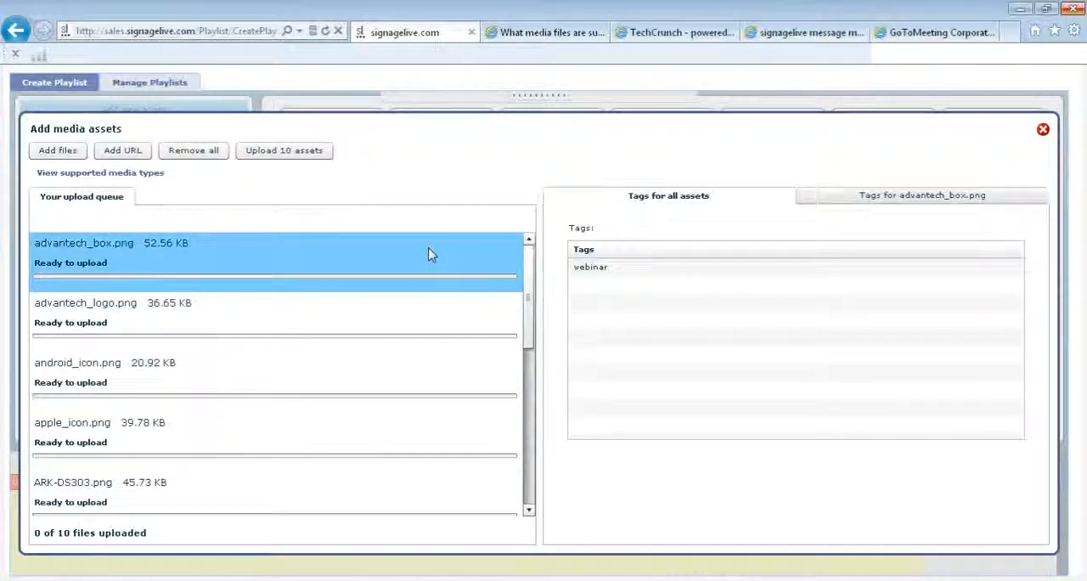
pyautogui.click(821, 200)
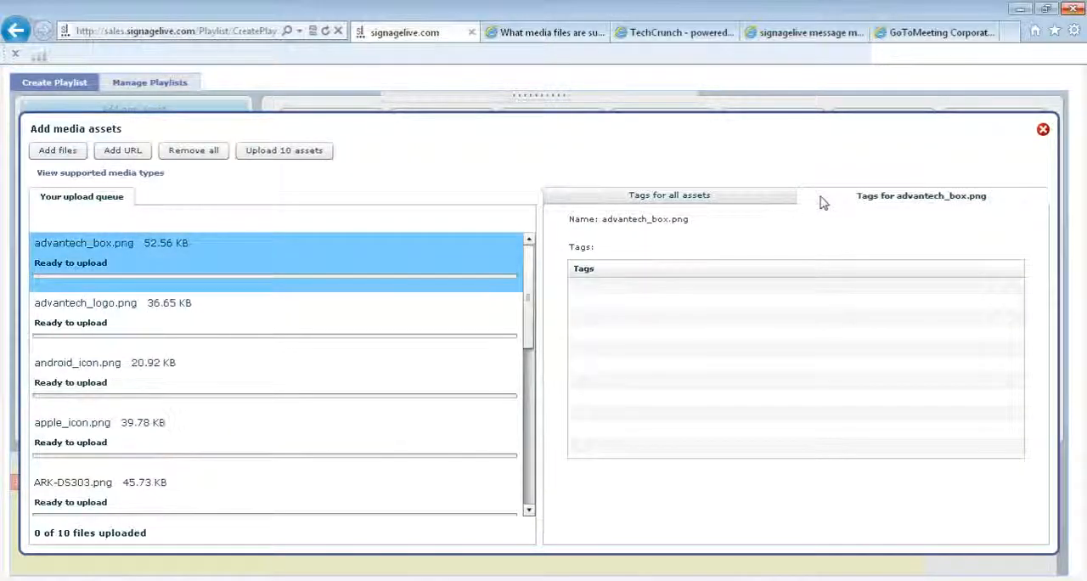
pyautogui.click(620, 294)
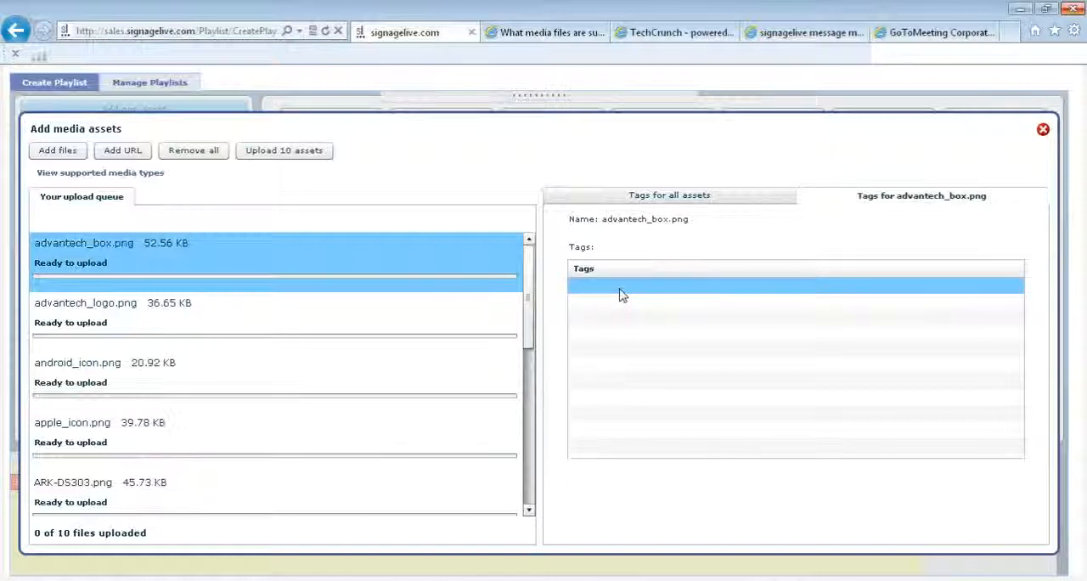
pyautogui.click(619, 289)
pyautogui.write('advantech')
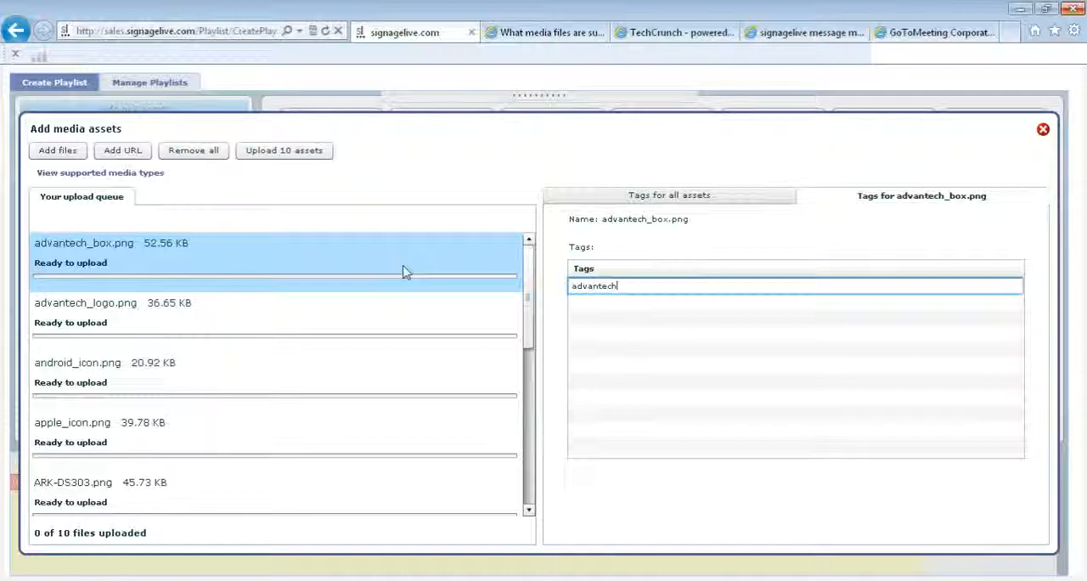
pyautogui.click(109, 161)
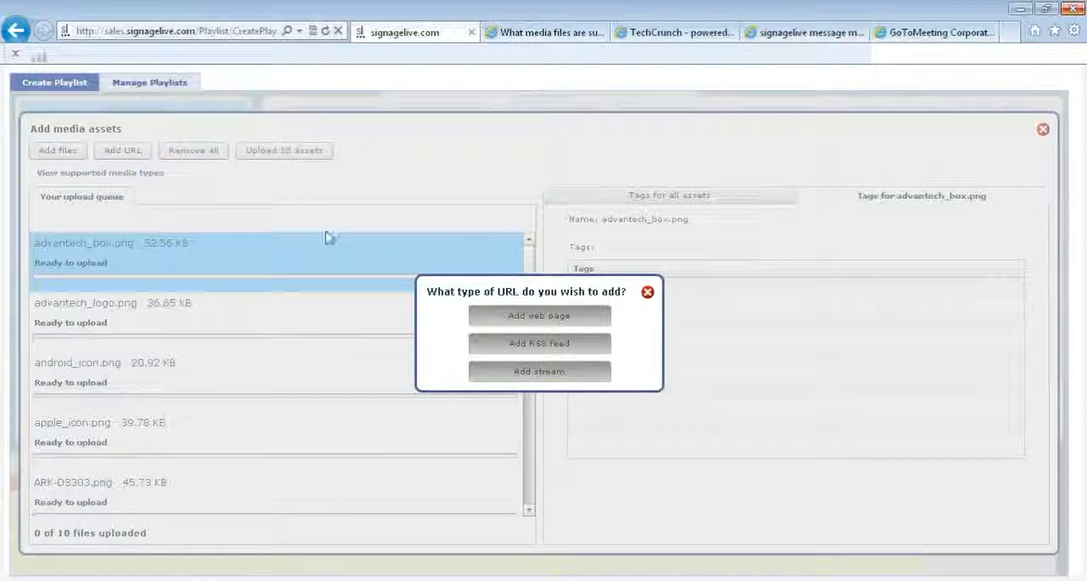
pyautogui.click(507, 324)
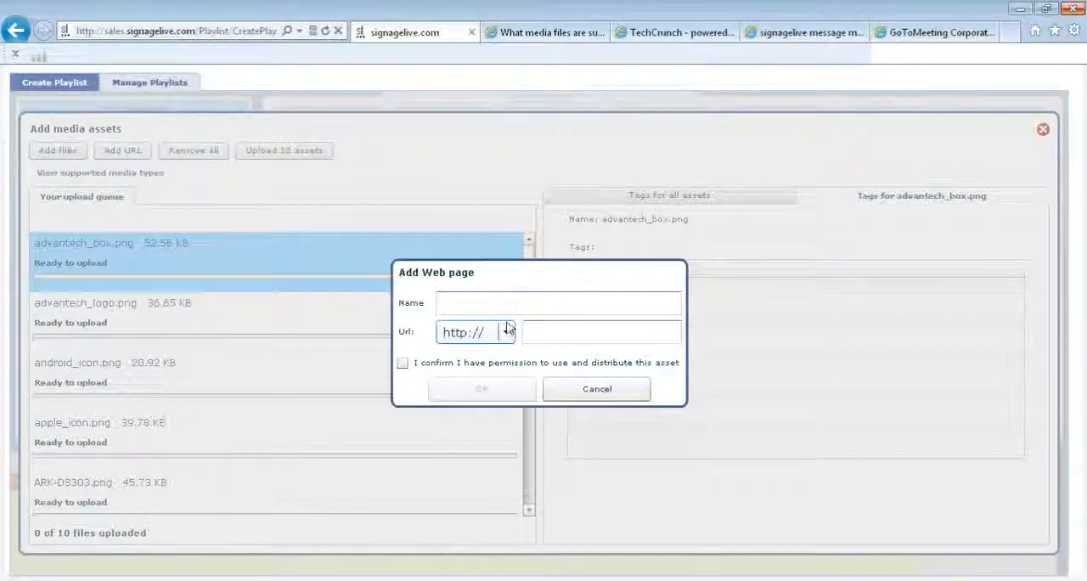
pyautogui.click(506, 302)
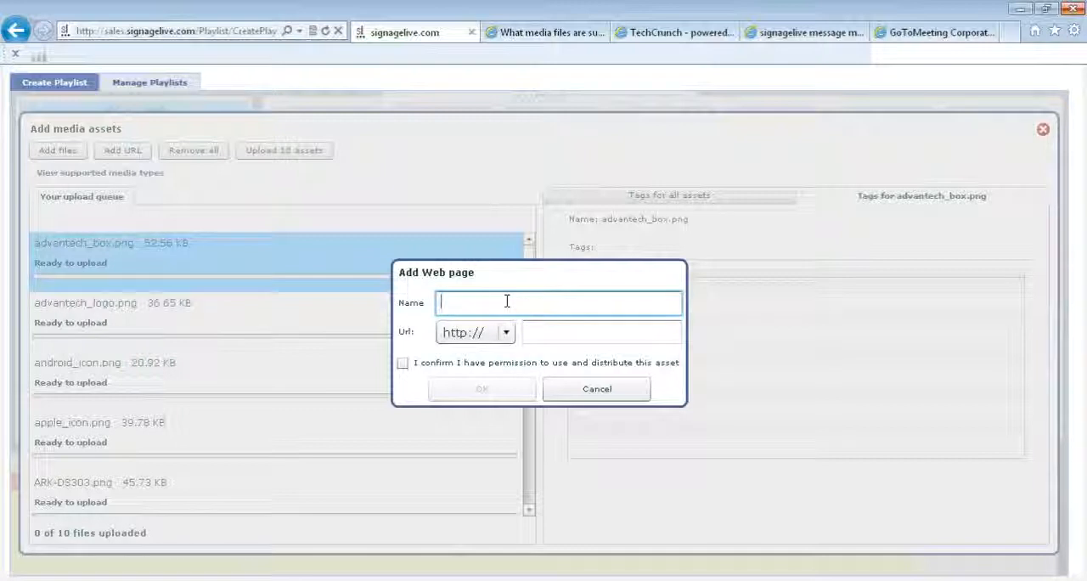
pyautogui.write('signage')
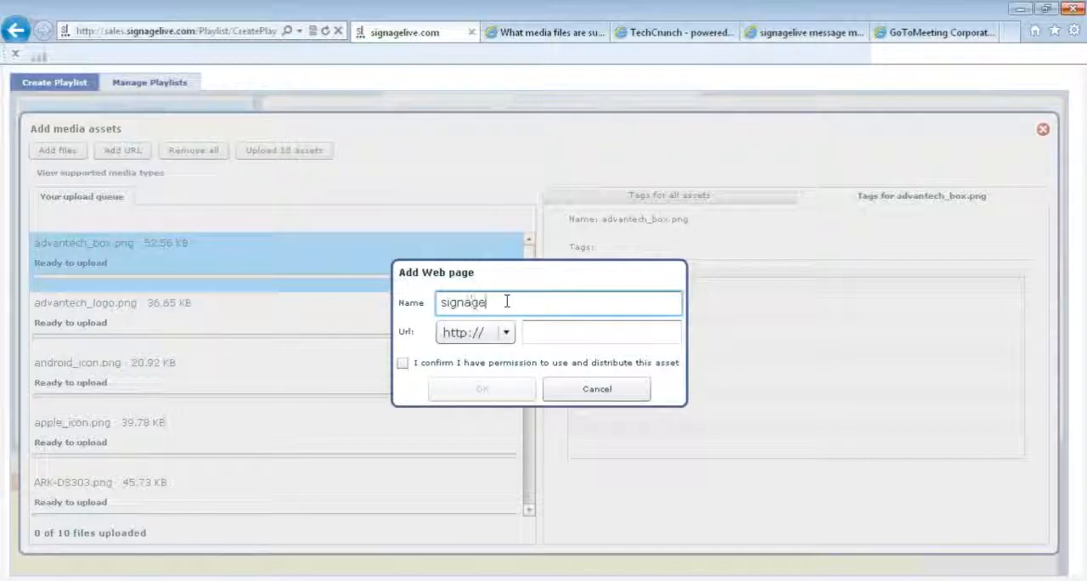
pyautogui.write('live')
pyautogui.click(529, 331)
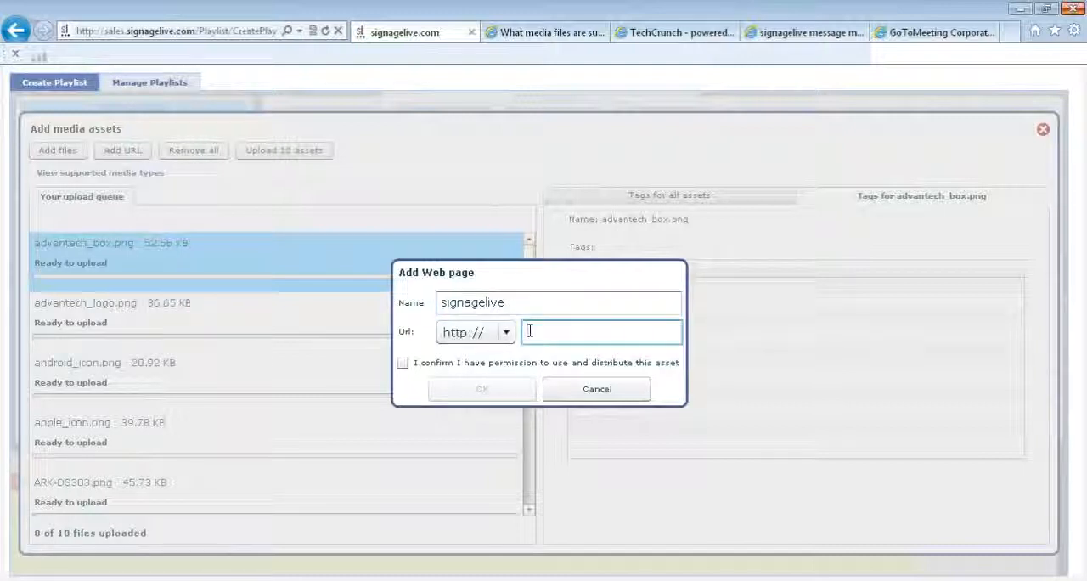
pyautogui.write('www.')
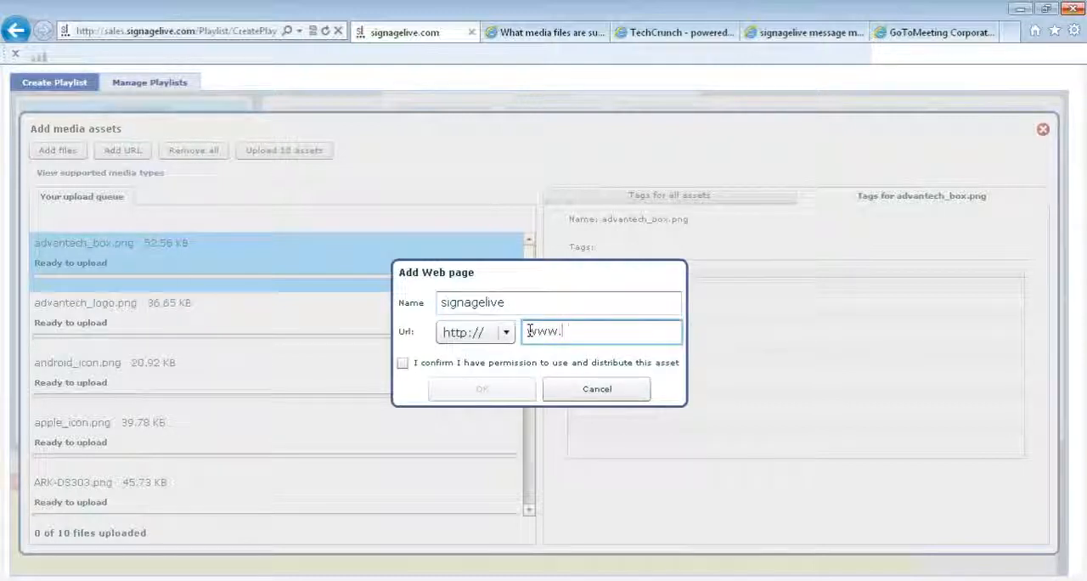
pyautogui.write('signagel')
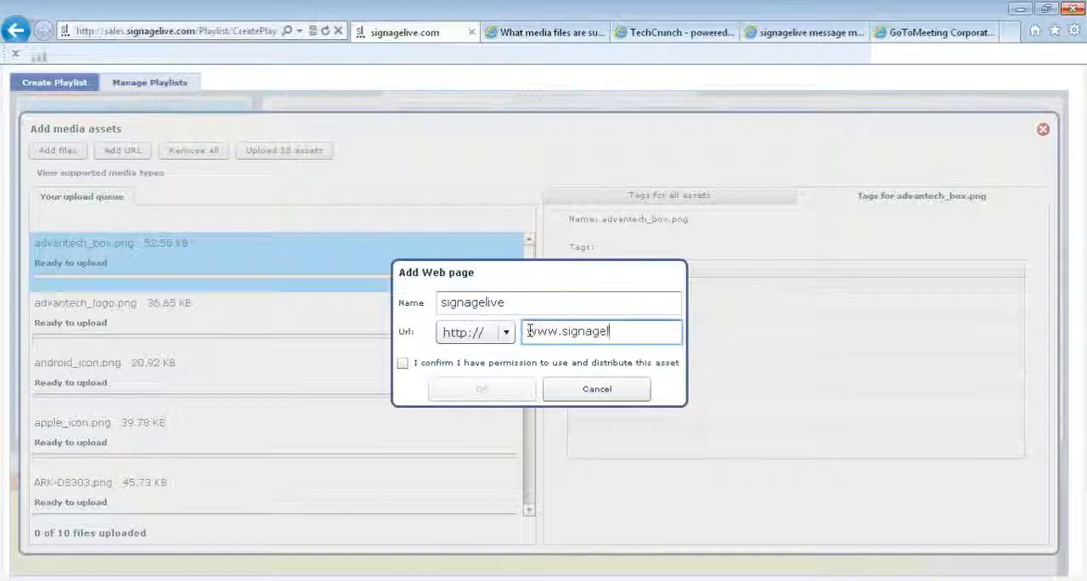
pyautogui.write('ive.com')
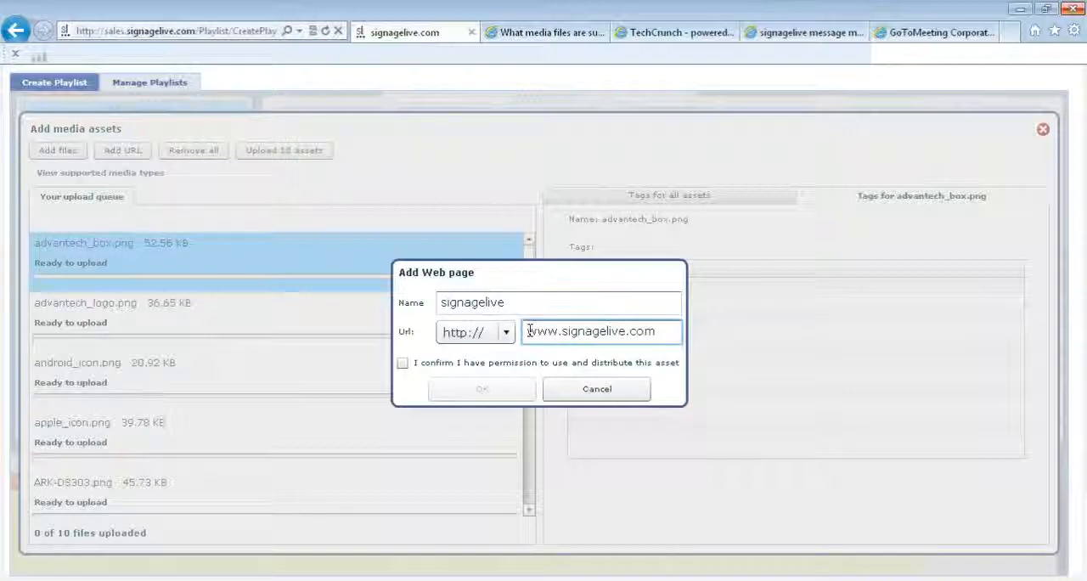
pyautogui.click(404, 363)
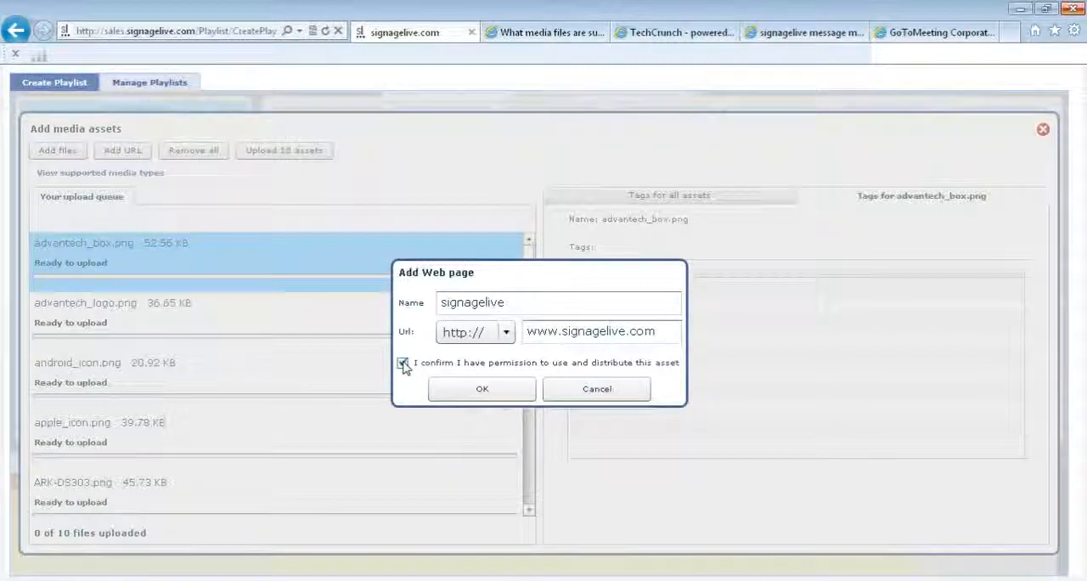
pyautogui.click(448, 388)
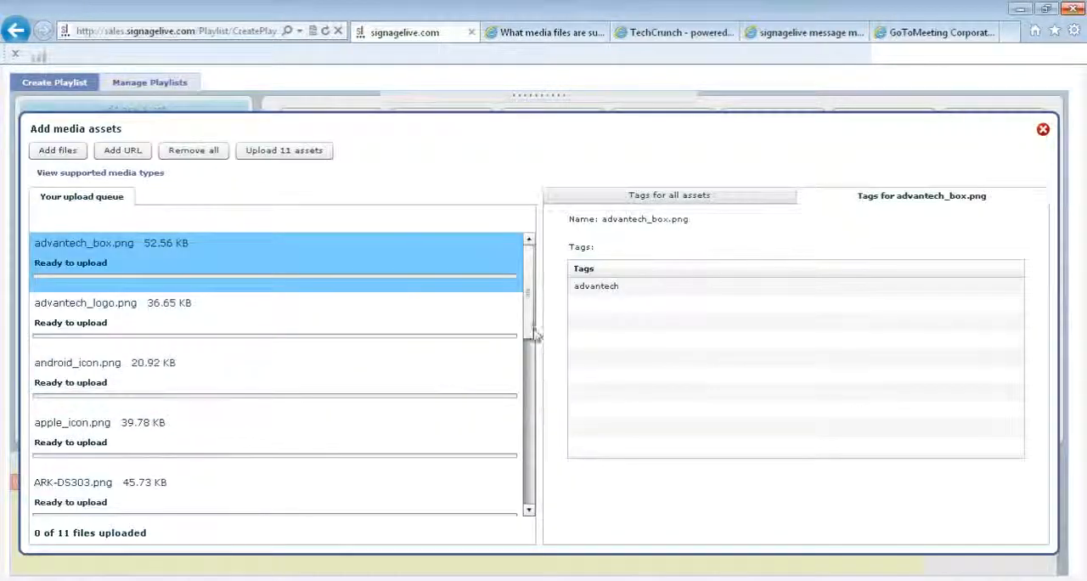
# - Find the signagelive web page in the upload queue and select it to view its individual tags
pyautogui.scroll(-1, 532, 361)
pyautogui.moveTo(533, 361); pyautogui.dragTo(537, 484)
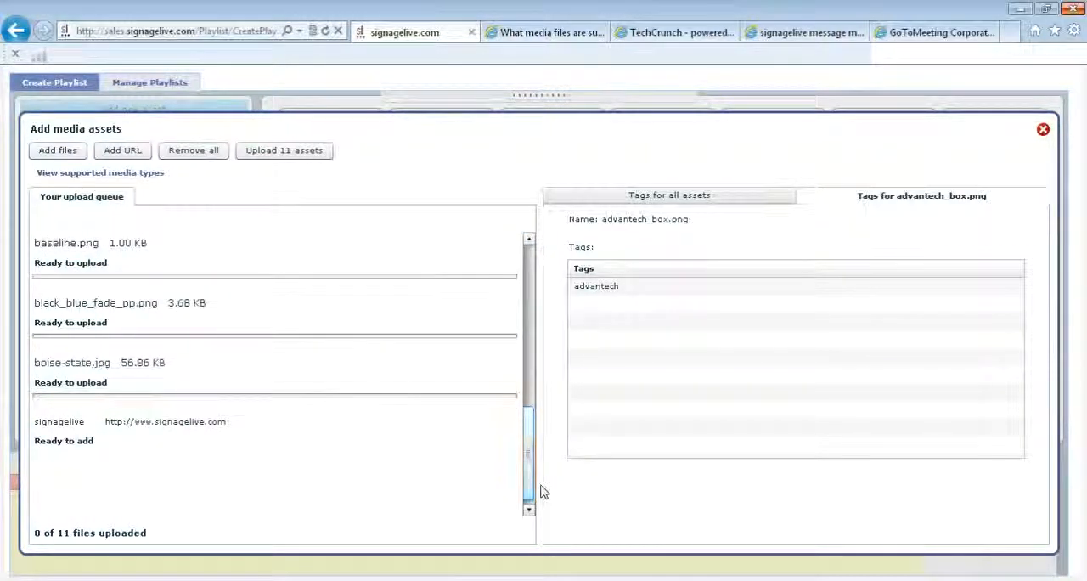
pyautogui.click(157, 442)
pyautogui.click(157, 442)
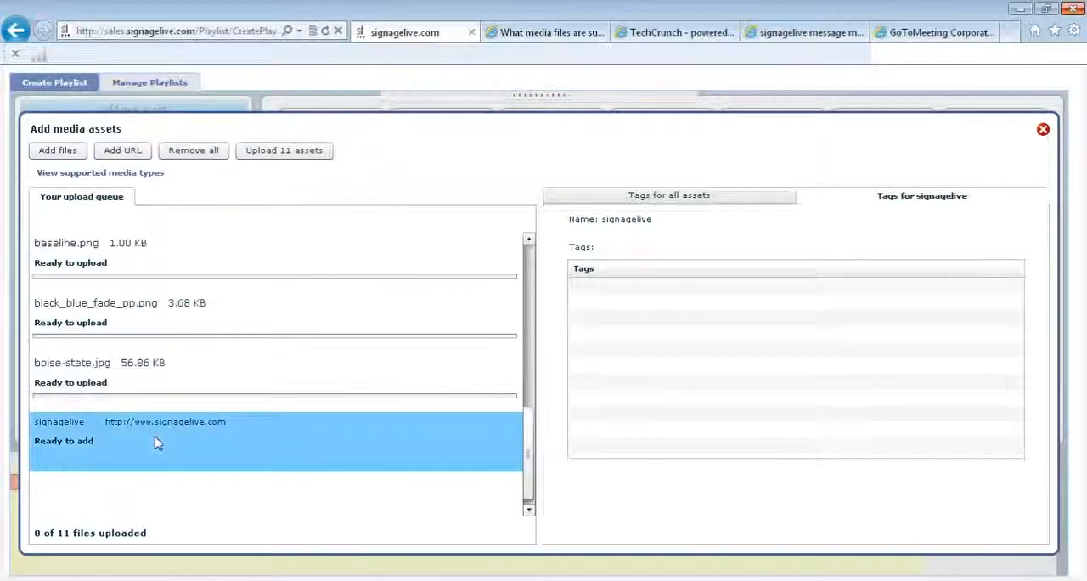
# - Start adding an RSS feed to the upload queue and name it Tech Crunch
pyautogui.click(123, 150)
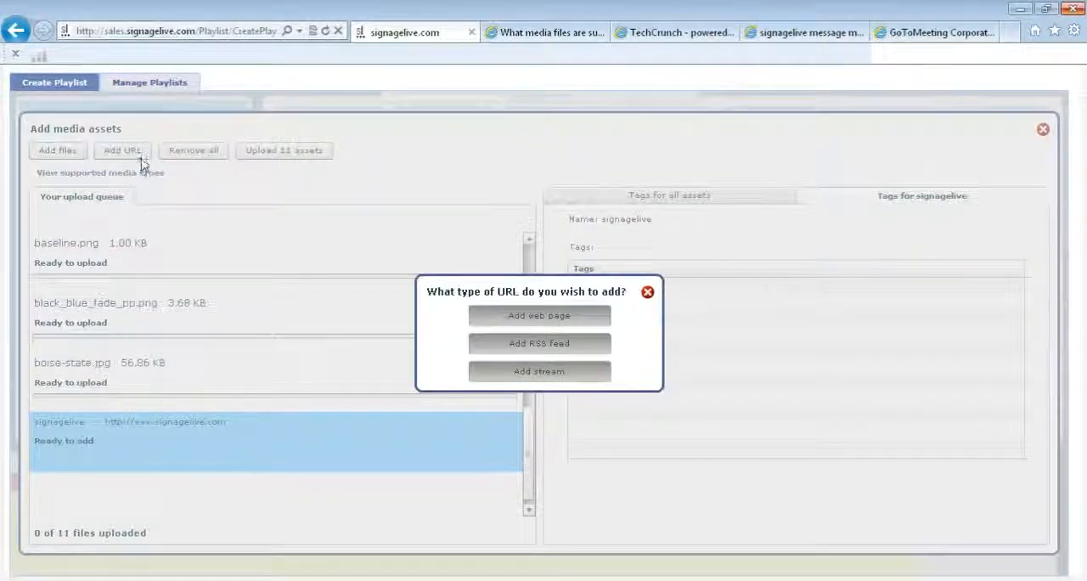
pyautogui.click(544, 343)
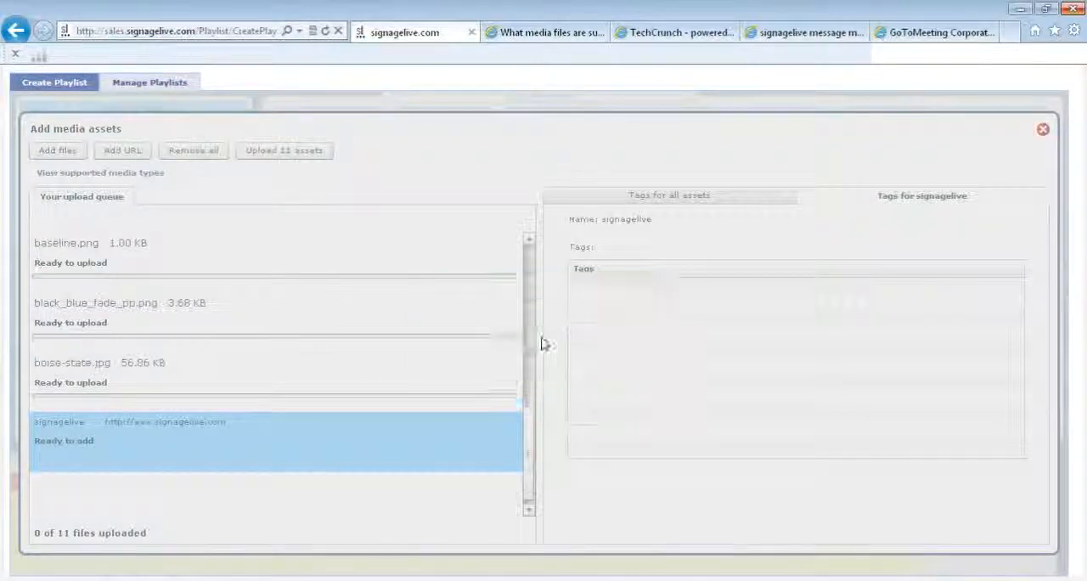
pyautogui.click(500, 299)
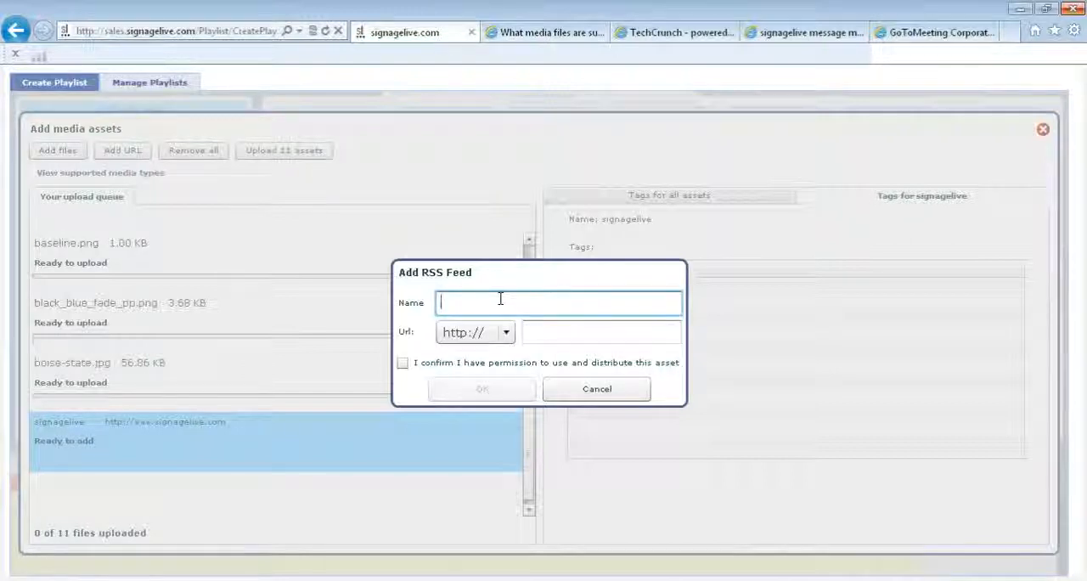
pyautogui.write('Tech C')
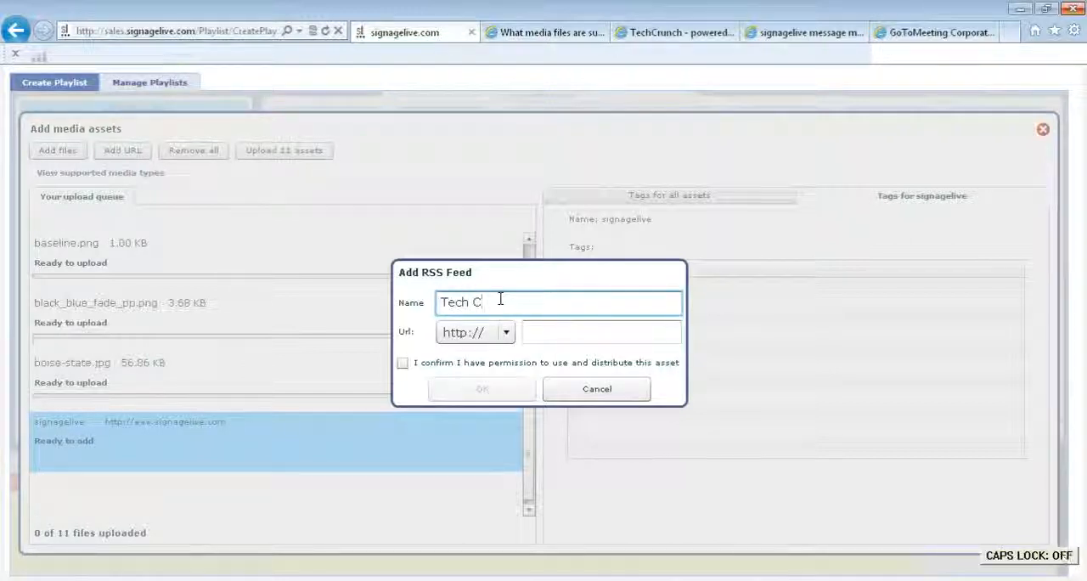
pyautogui.write('runch')
pyautogui.click(633, 32)
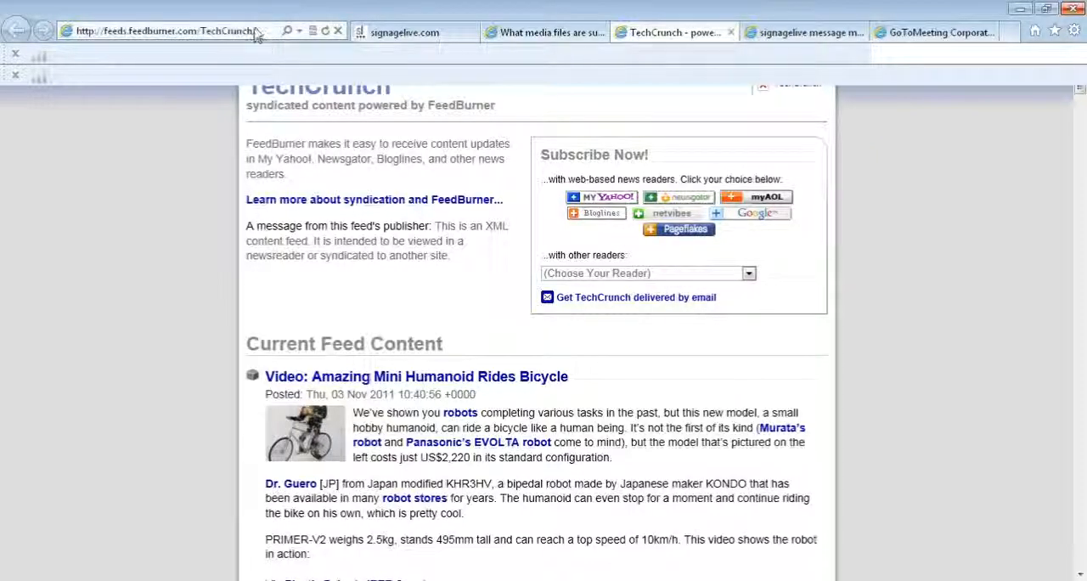
pyautogui.click(78, 31)
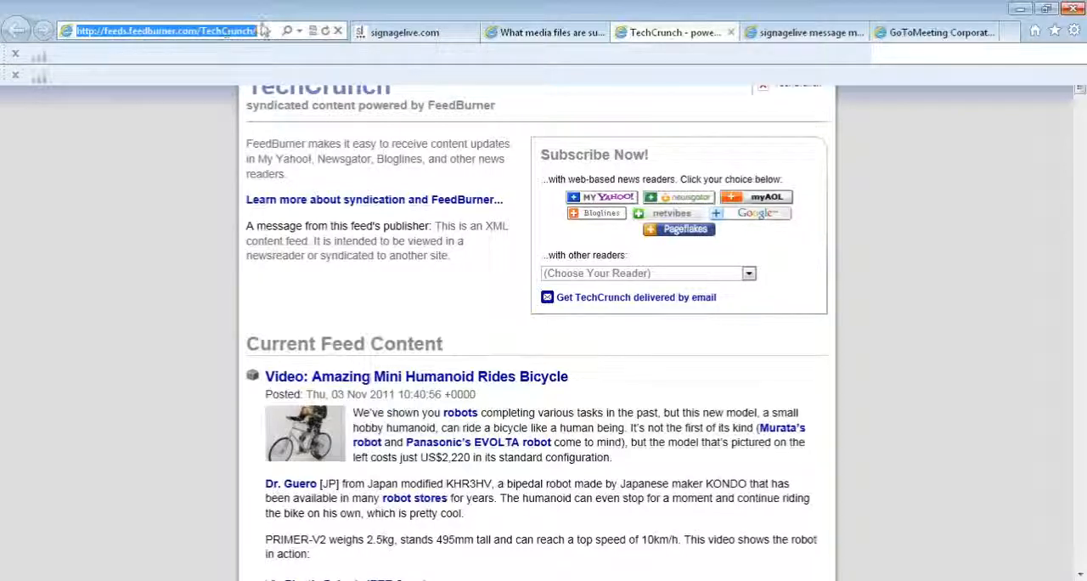
pyautogui.click(376, 33)
pyautogui.click(572, 329)
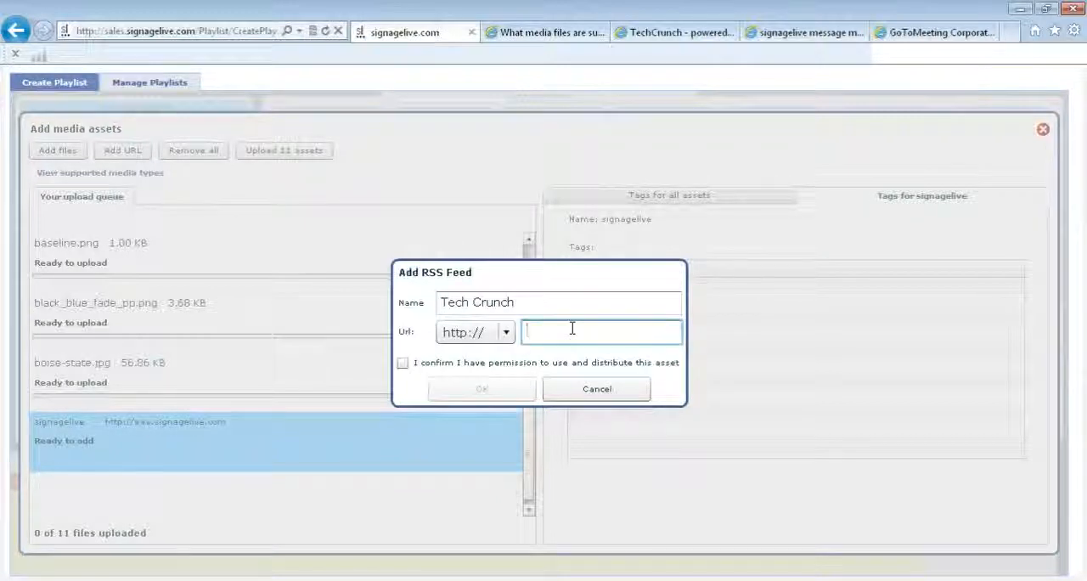
pyautogui.hotkey('ctrl', 'v')
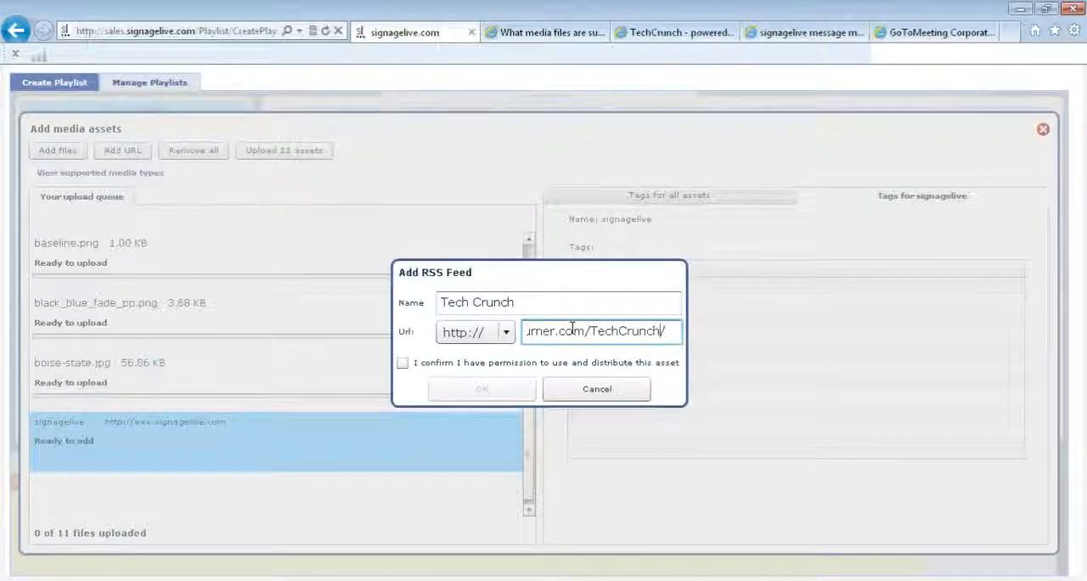
pyautogui.press('Left')
pyautogui.press('Left')
pyautogui.press('Left')
pyautogui.press('Left')
pyautogui.press('Left')
pyautogui.press('Left')
pyautogui.press('Left')
pyautogui.press('Left')
pyautogui.press('Left')
pyautogui.press('Left')
pyautogui.press('Left')
pyautogui.press('Left')
pyautogui.press('Left')
pyautogui.press('Left')
pyautogui.press('Left')
pyautogui.press('Left')
pyautogui.press('Left')
pyautogui.press('Left')
pyautogui.press('Left')
pyautogui.press('Left')
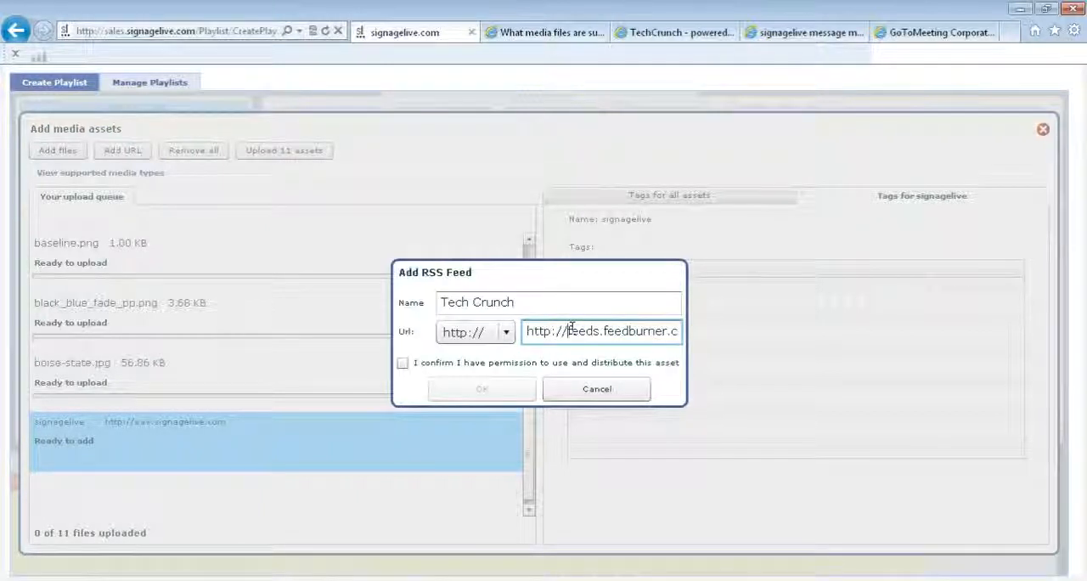
pyautogui.press('BackSpace')
pyautogui.press('BackSpace')
pyautogui.press('BackSpace')
pyautogui.press('BackSpace')
pyautogui.press('BackSpace')
pyautogui.press('BackSpace')
pyautogui.press('BackSpace')
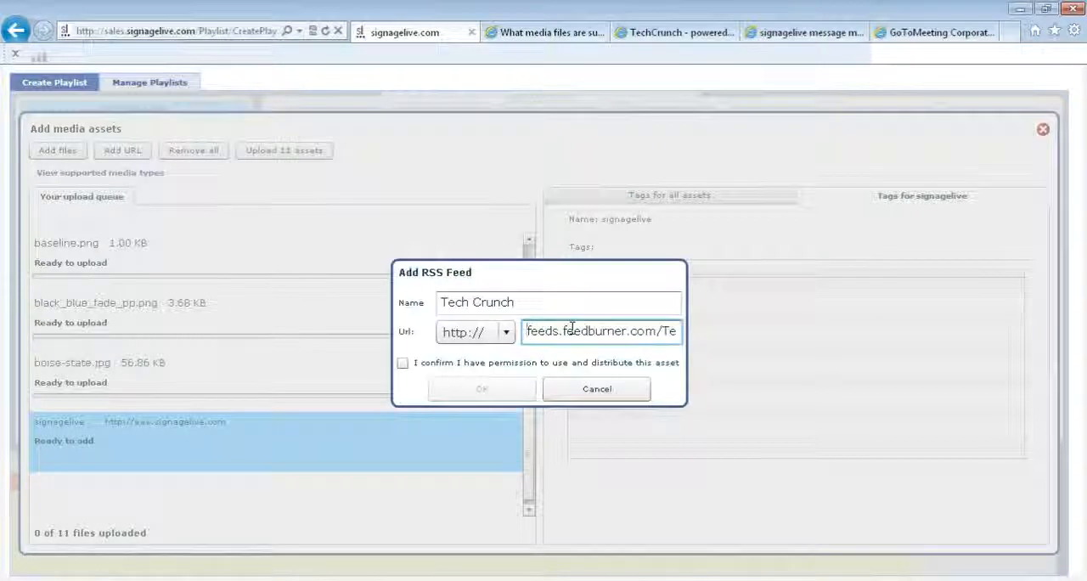
# - Add the Tech Crunch feed to the upload queue with usage and distribution permission confirmed, and select it there to view its tags
pyautogui.click(403, 364)
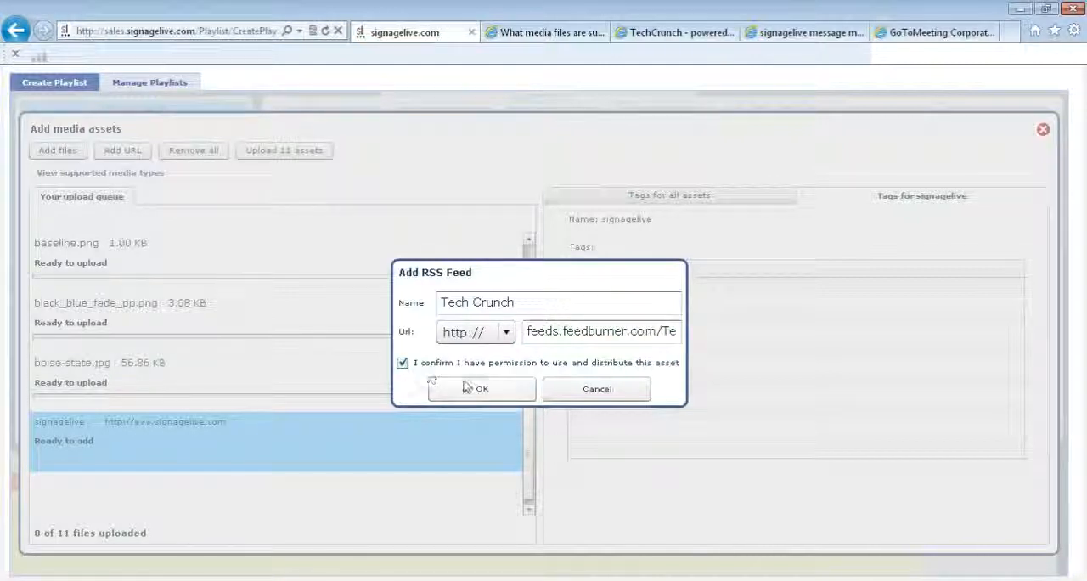
pyautogui.click(468, 388)
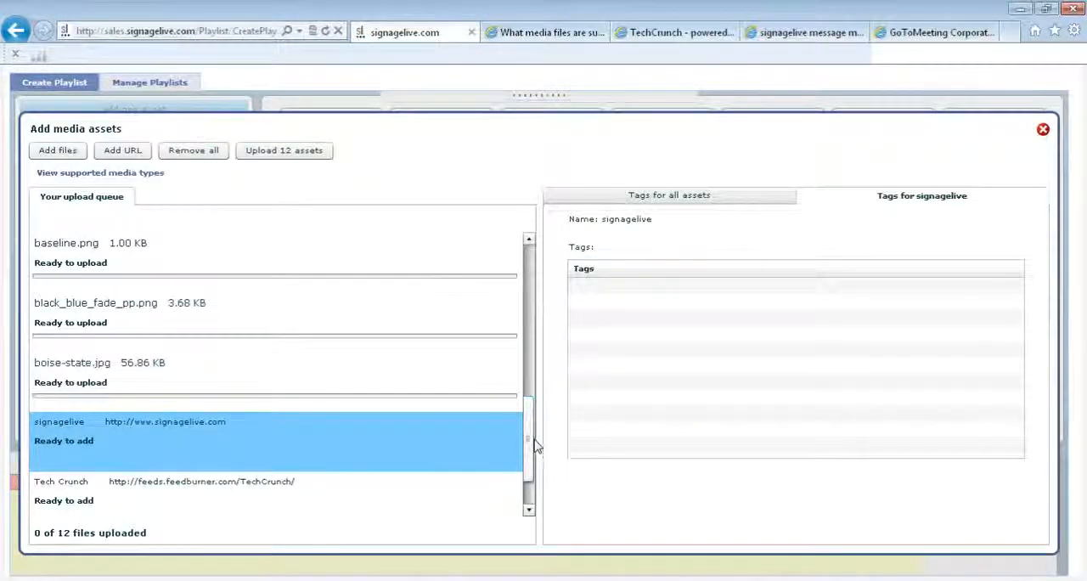
pyautogui.scroll(-2, 532, 441)
pyautogui.click(347, 430)
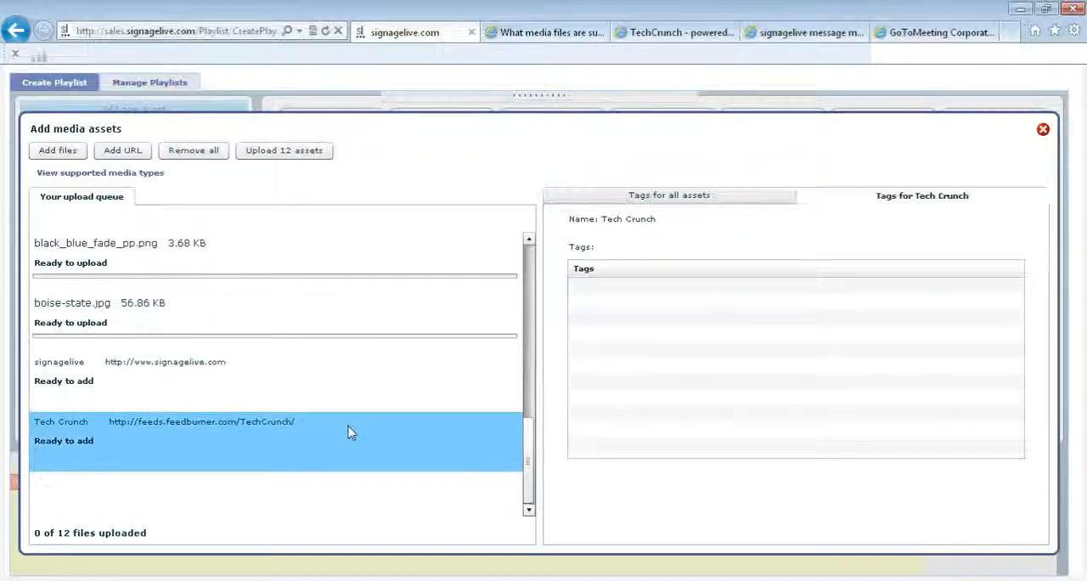
pyautogui.click(123, 152)
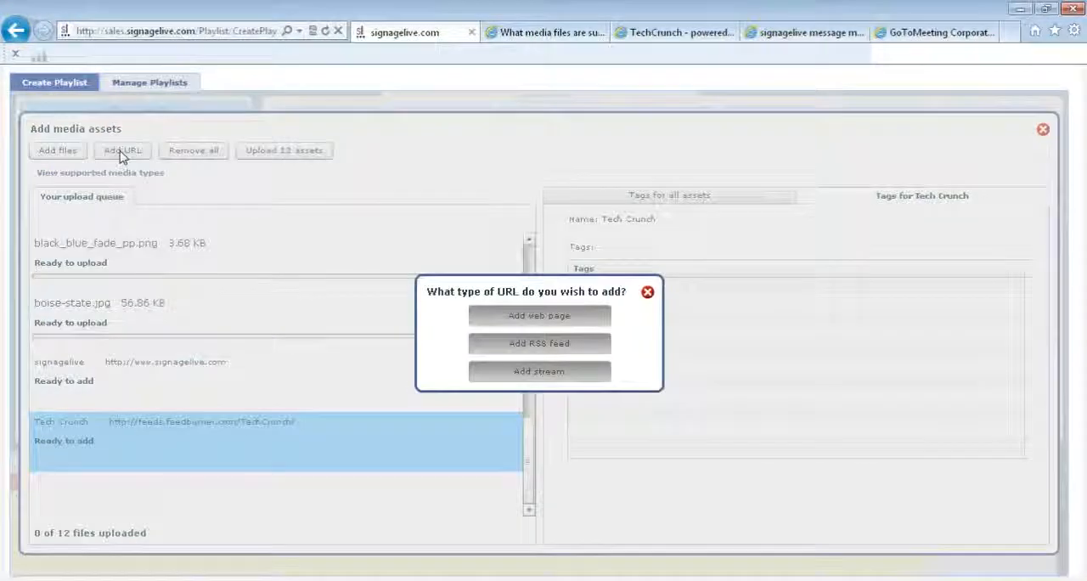
pyautogui.click(521, 373)
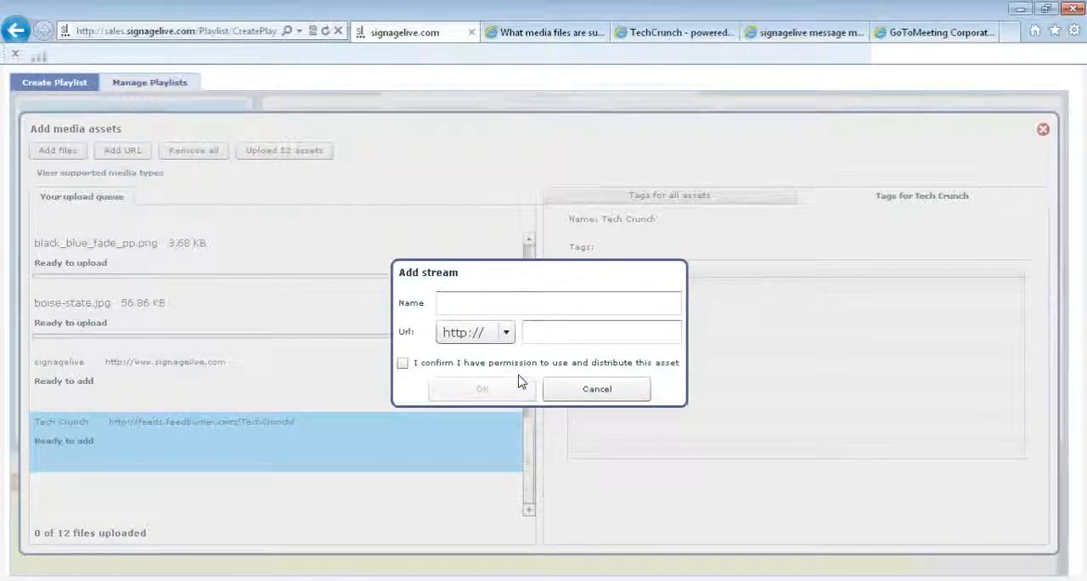
pyautogui.click(512, 305)
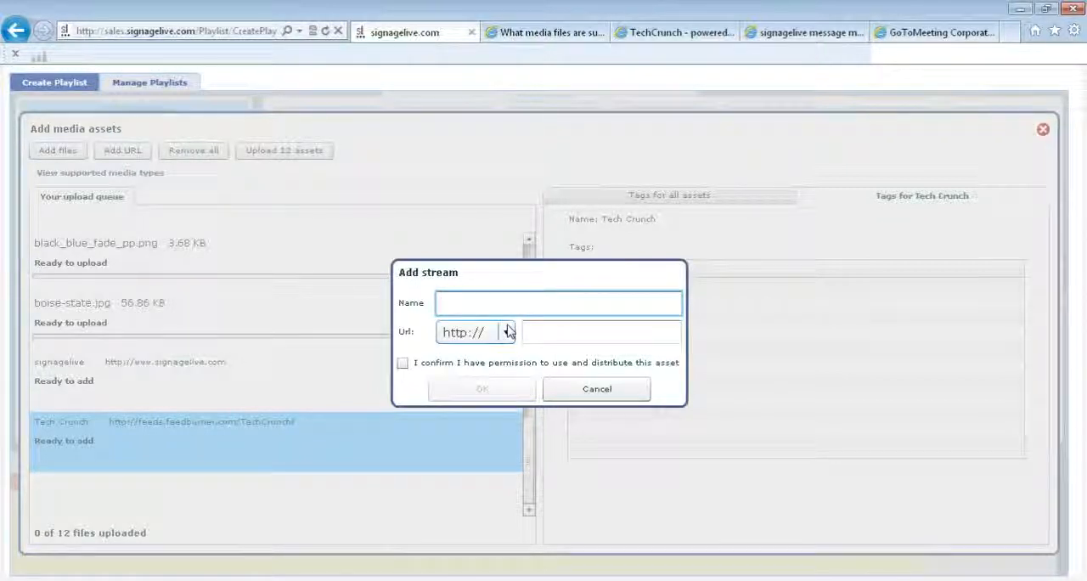
pyautogui.click(507, 332)
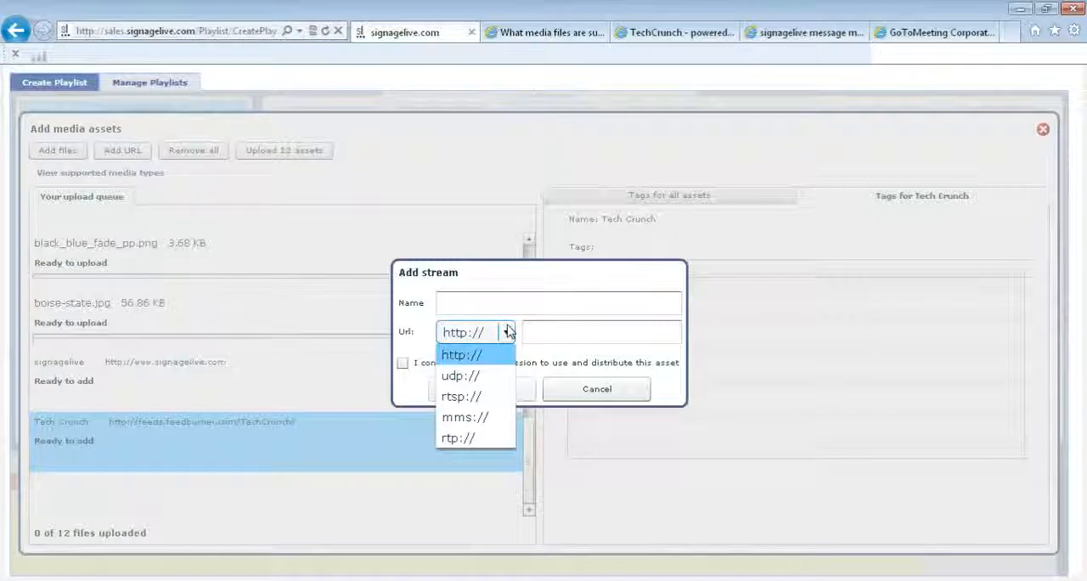
pyautogui.click(542, 333)
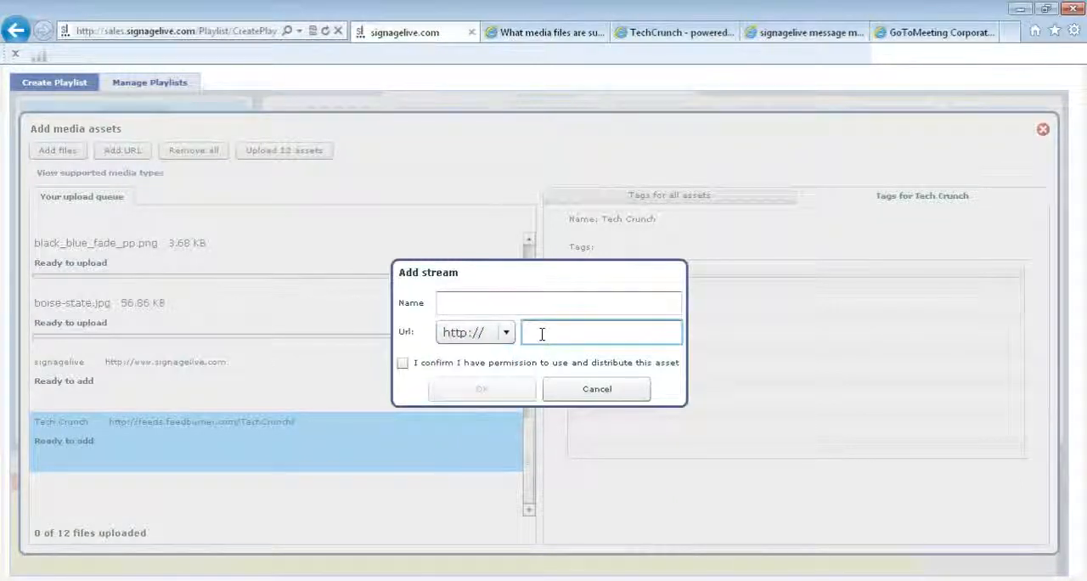
pyautogui.click(403, 364)
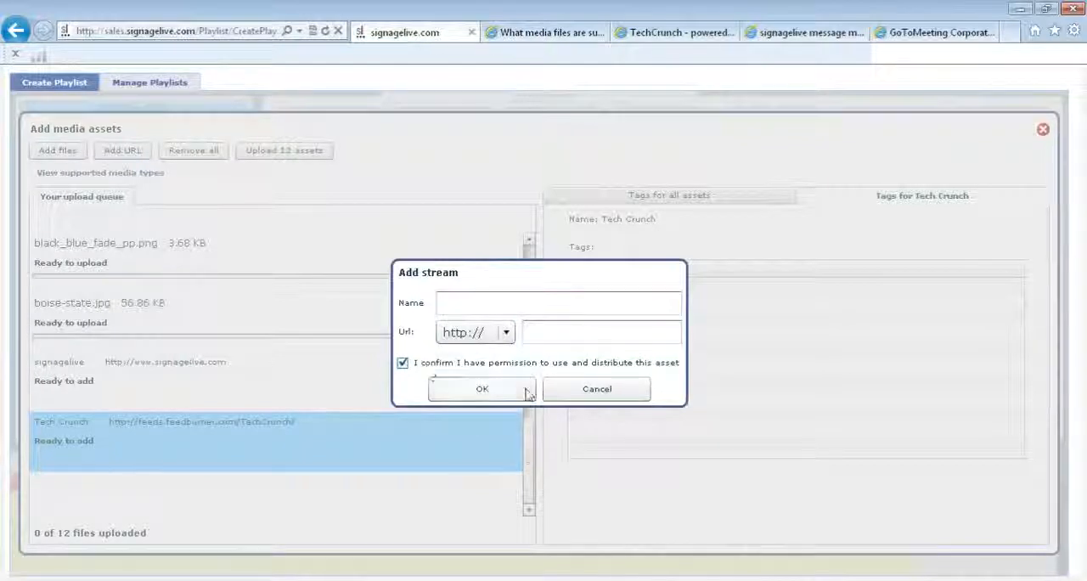
pyautogui.click(592, 392)
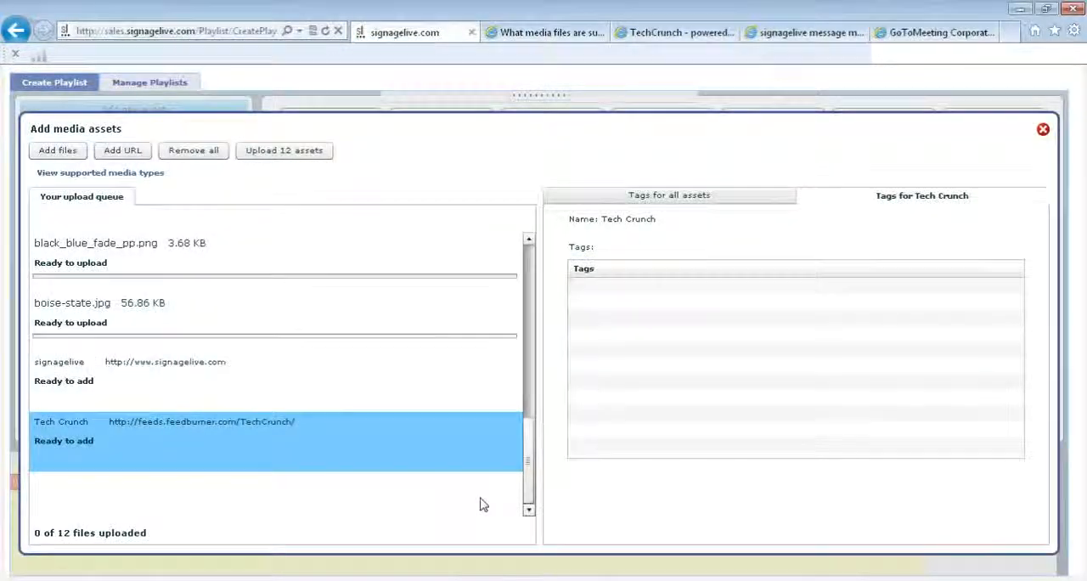
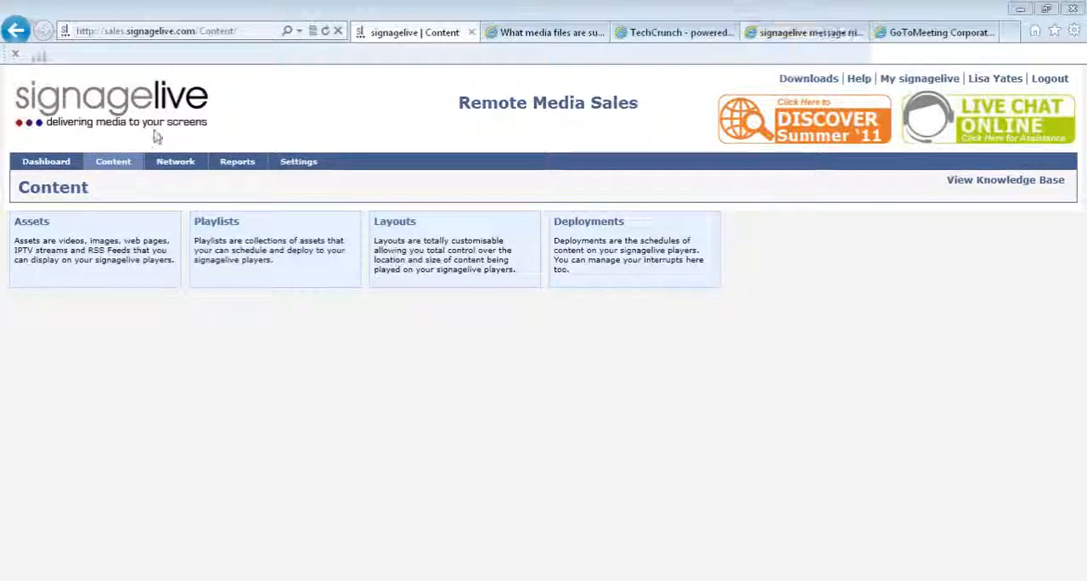
# - Create a new custom RSS feed with the title Webinar
pyautogui.moveTo(111, 166)
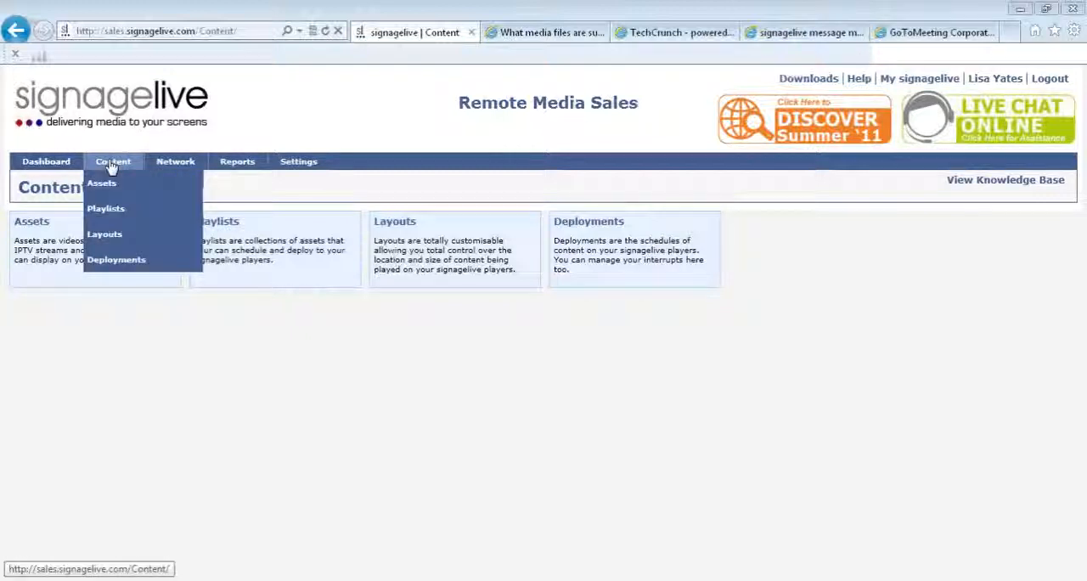
pyautogui.moveTo(116, 185)
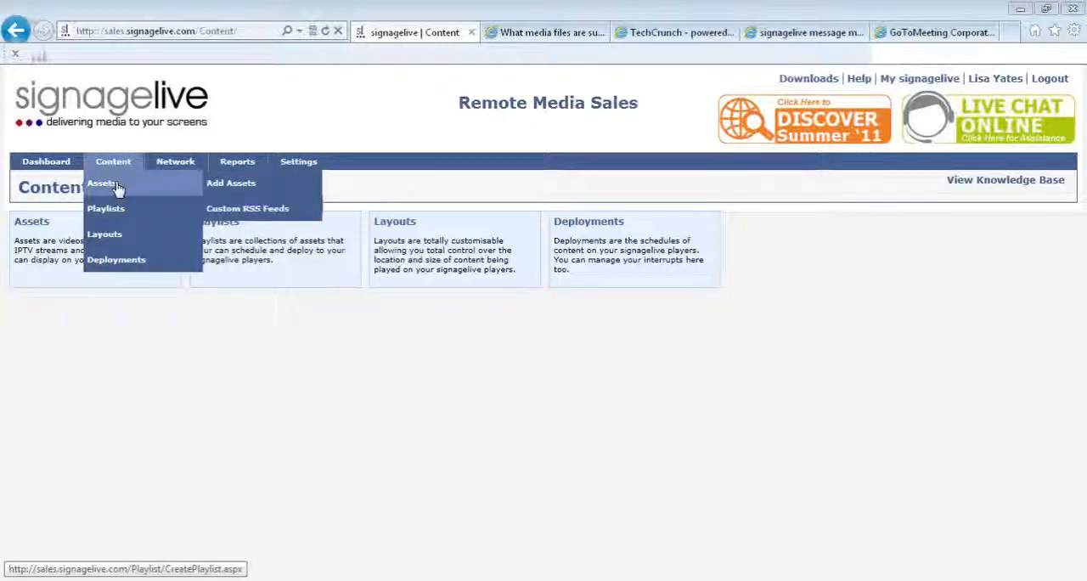
pyautogui.click(243, 209)
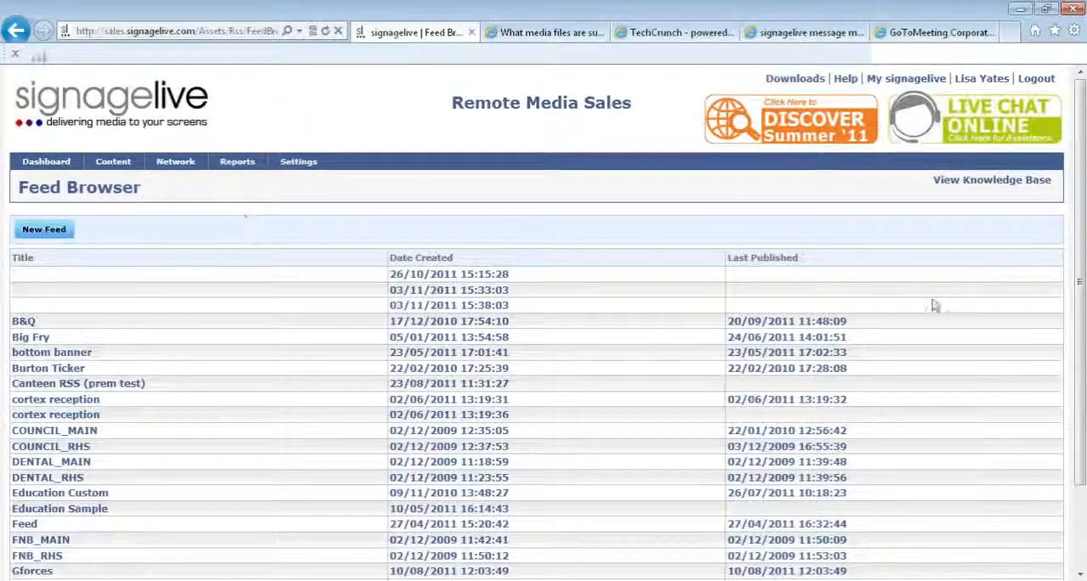
pyautogui.moveTo(1081, 285); pyautogui.dragTo(1083, 430)
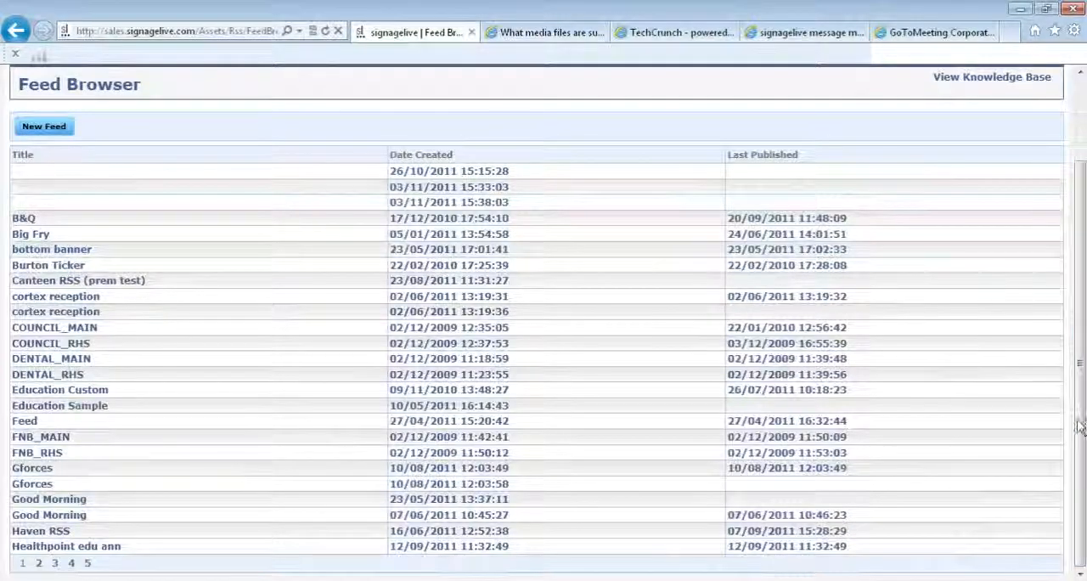
pyautogui.moveTo(1082, 429); pyautogui.dragTo(1082, 328)
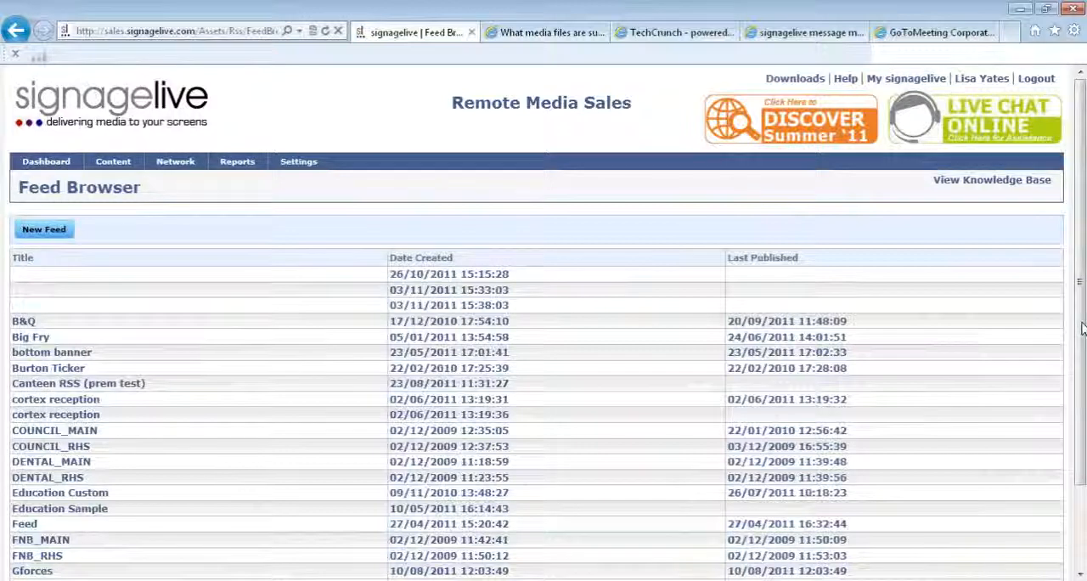
pyautogui.click(42, 231)
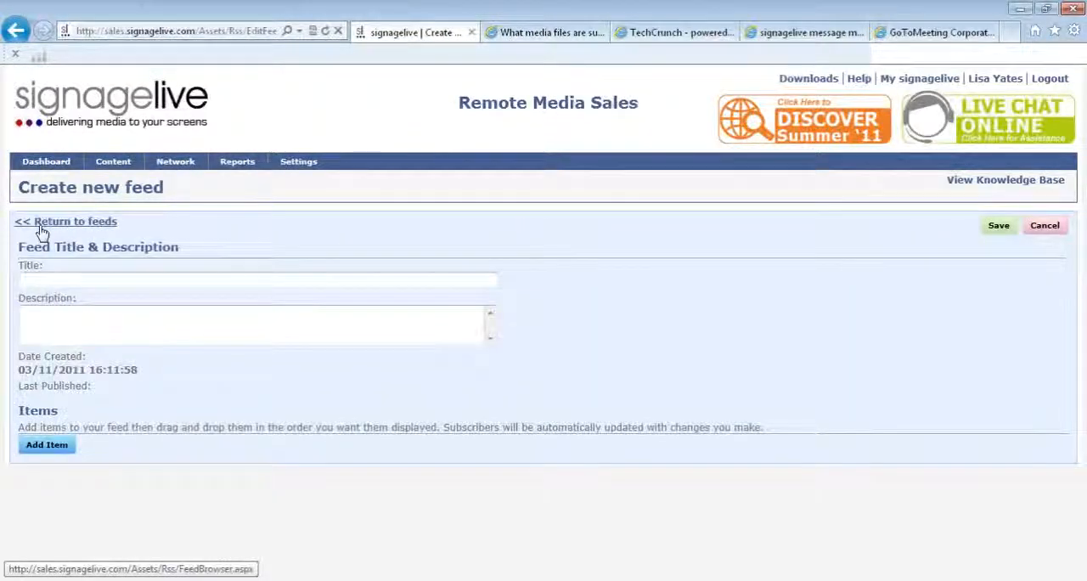
pyautogui.click(60, 277)
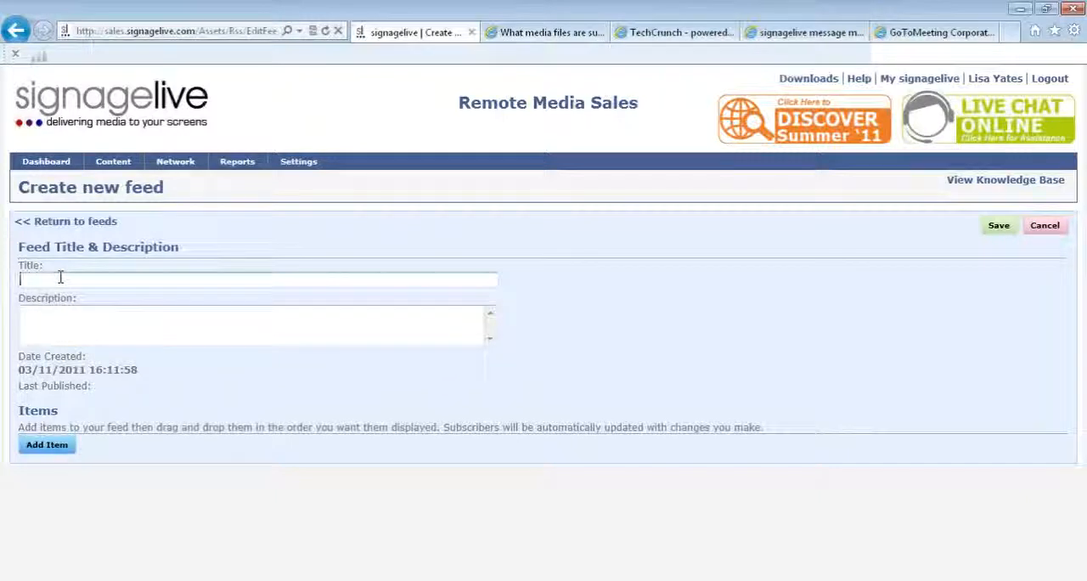
pyautogui.press('capslock')
pyautogui.write('W')
pyautogui.press('capslock')
pyautogui.write('ebinar')
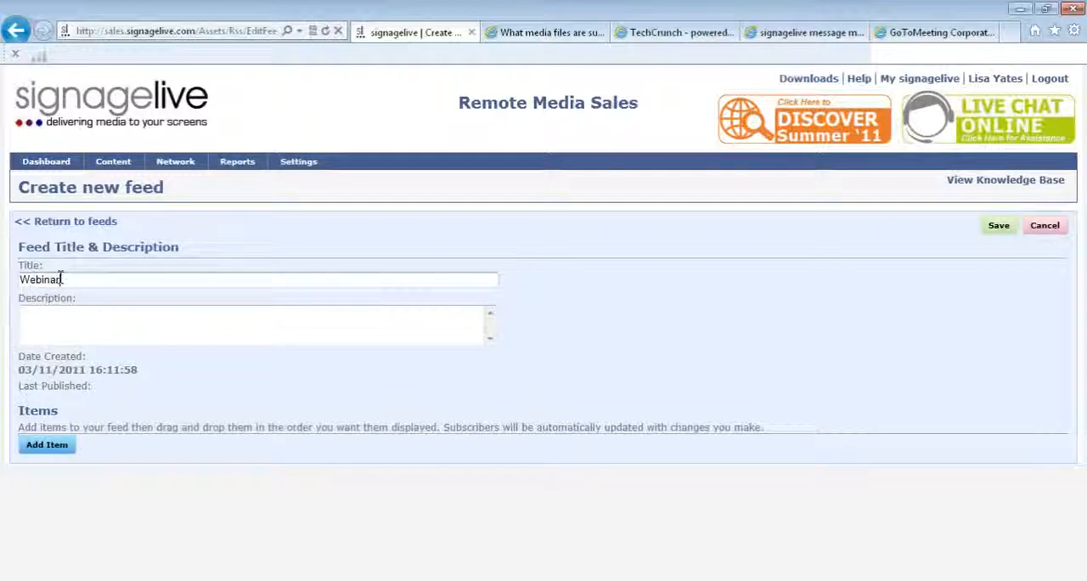
# - Add an item titled Assets to the Webinar feed, saving it and starting another new item
pyautogui.click(39, 452)
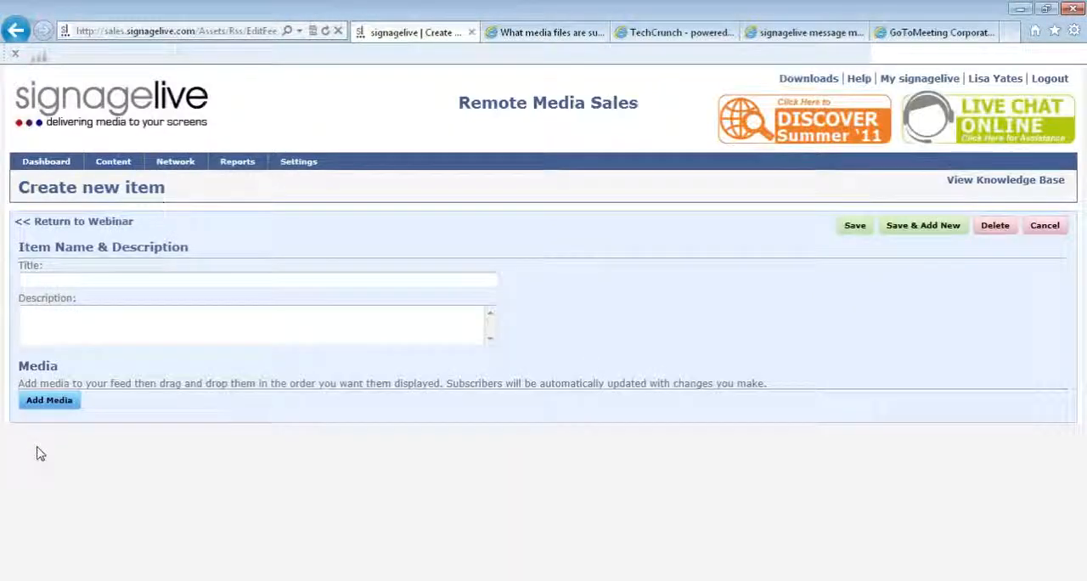
pyautogui.click(75, 280)
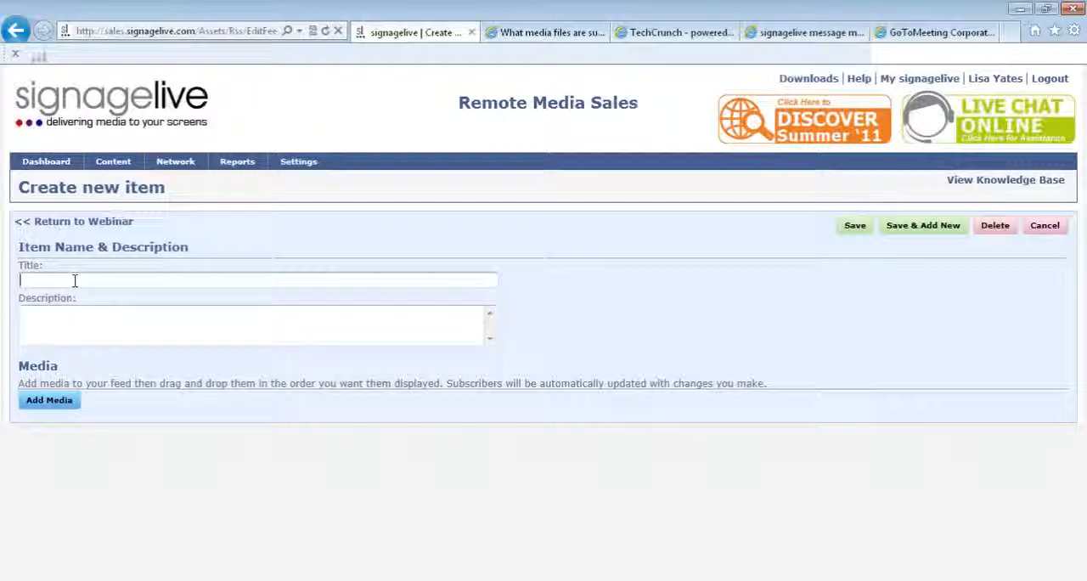
pyautogui.press('capslock')
pyautogui.write('A')
pyautogui.press('capslock')
pyautogui.write('ssets')
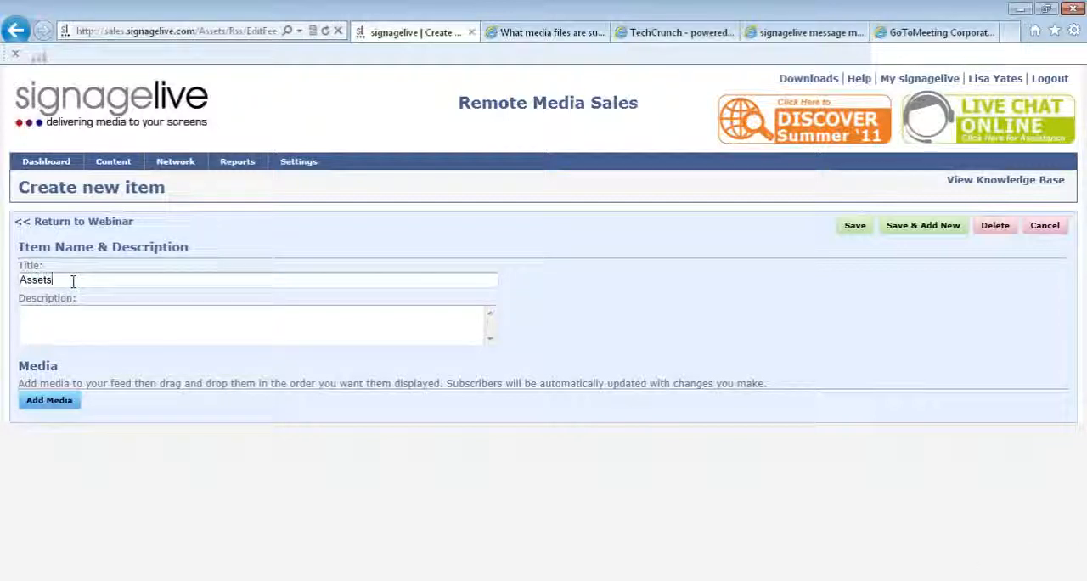
pyautogui.click(67, 325)
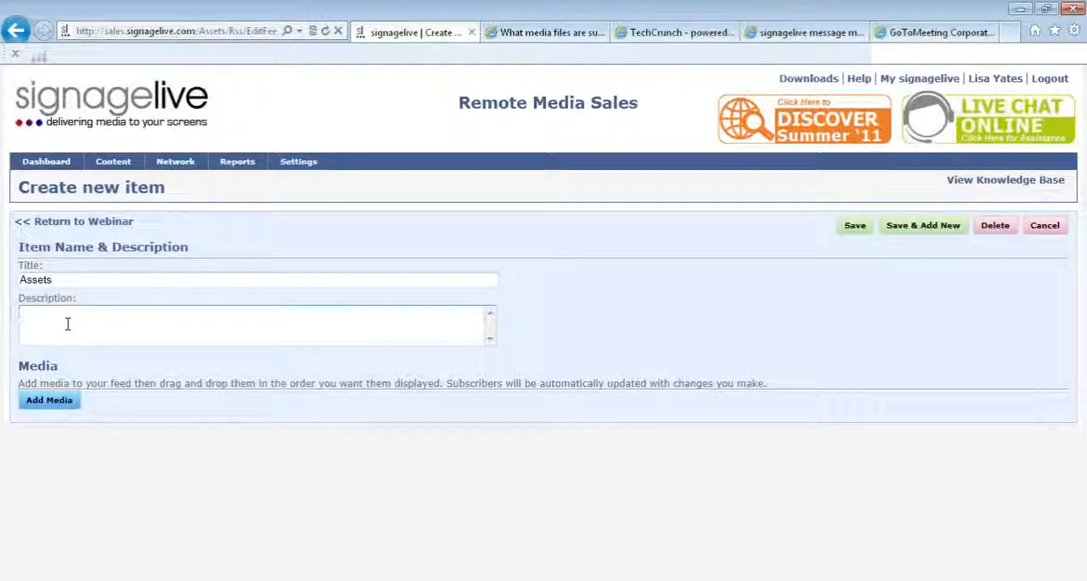
pyautogui.click(62, 279)
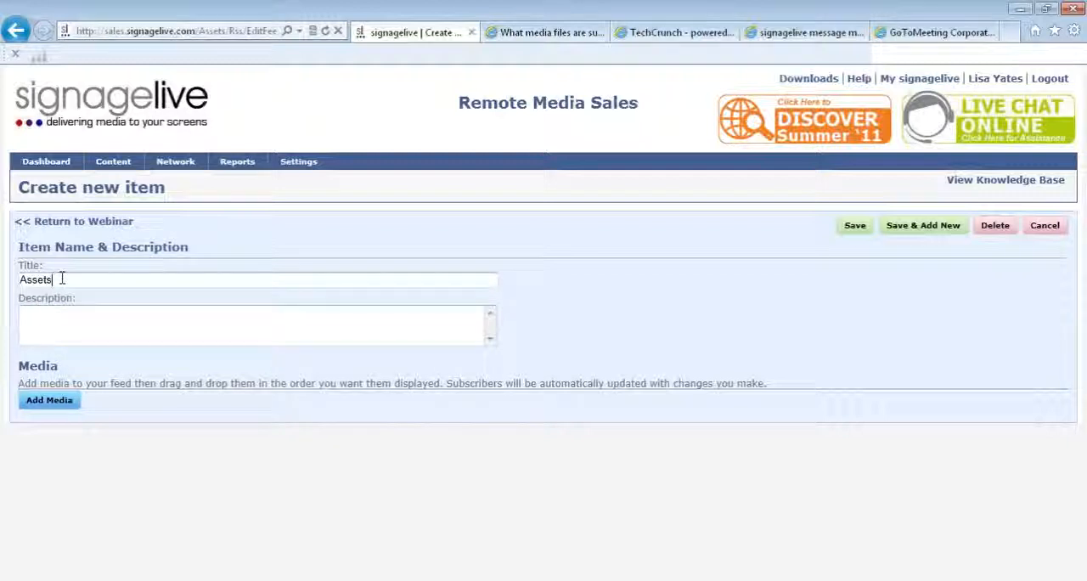
pyautogui.click(896, 228)
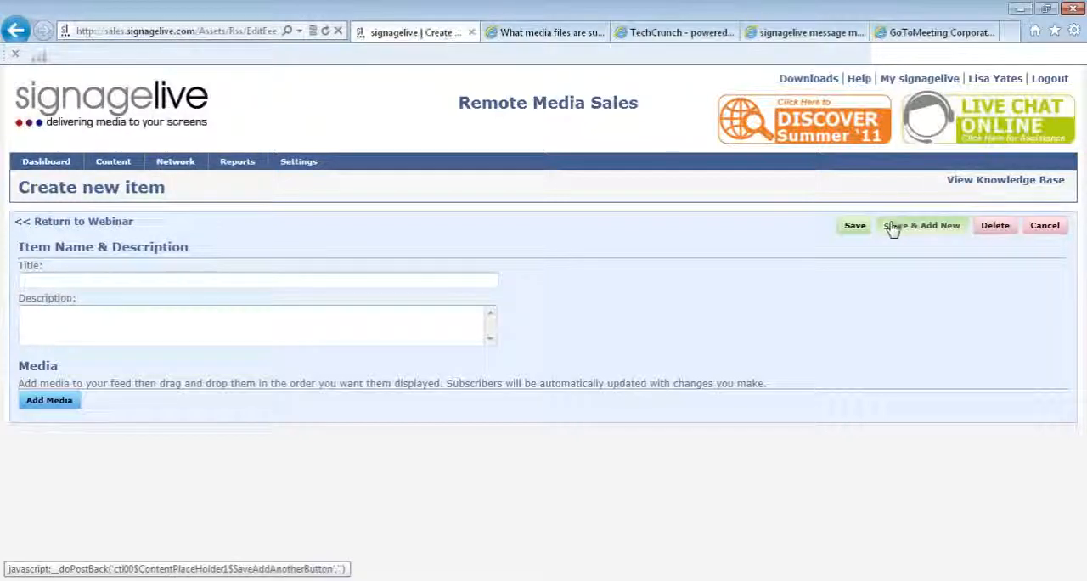
# - Title the new feed item Playlists, then save it and start another item
pyautogui.click(182, 282)
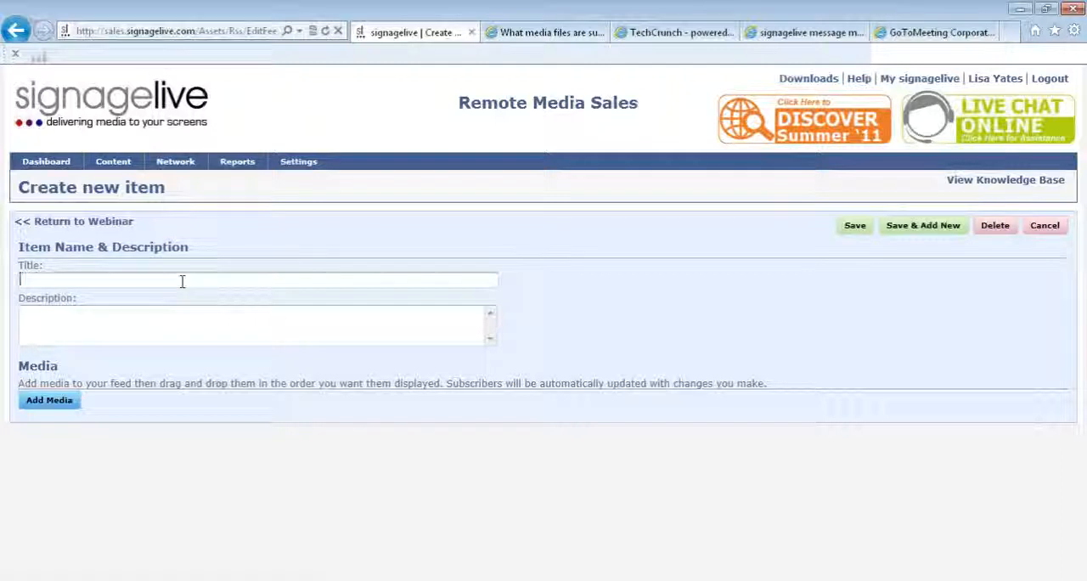
pyautogui.press('capslock')
pyautogui.write('P')
pyautogui.press('capslock')
pyautogui.write('layi')
pyautogui.write('ists')
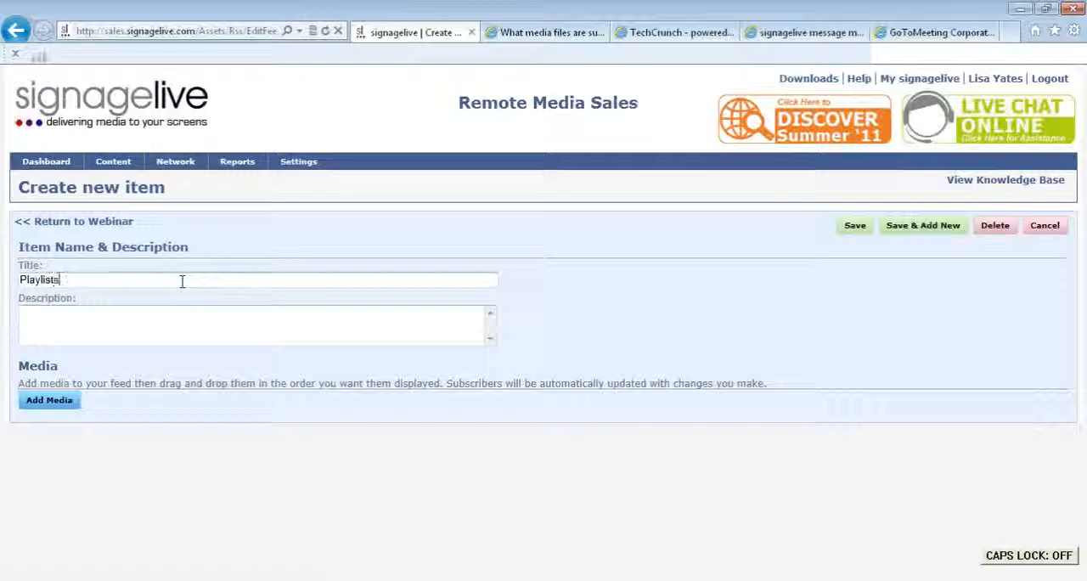
pyautogui.click(912, 235)
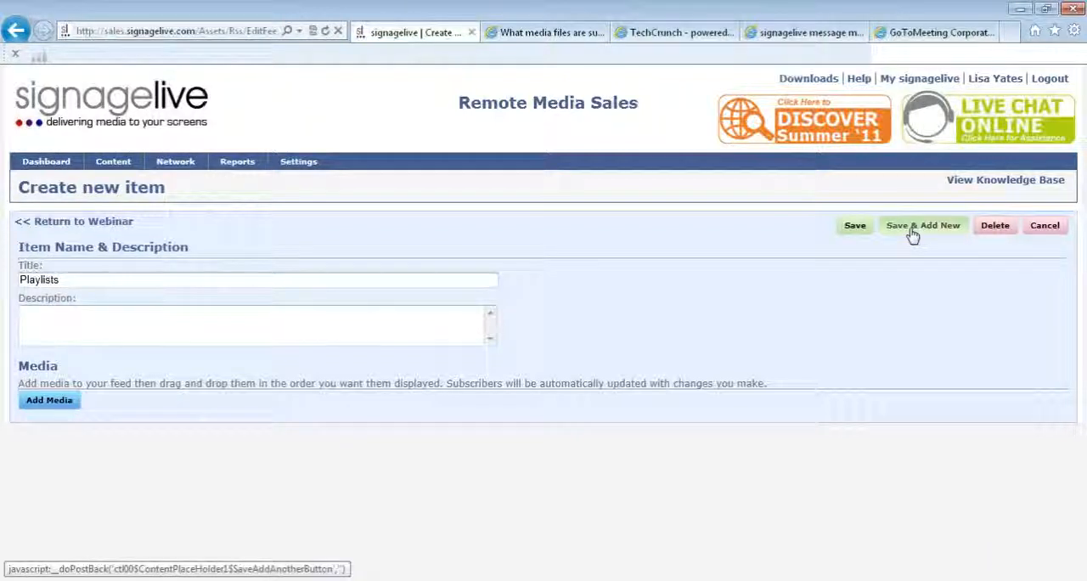
# - Title the new feed item Layouts, then save it and start another item
pyautogui.click(85, 275)
pyautogui.press('capslock')
pyautogui.write('La')
pyautogui.press('capslock')
pyautogui.write('youts')
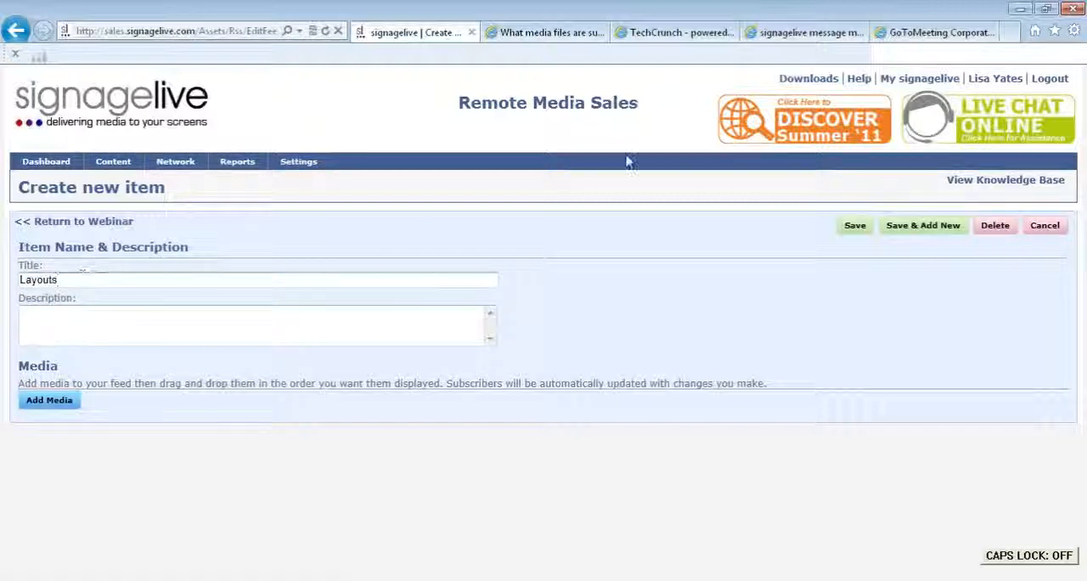
pyautogui.click(903, 231)
# - Title the last feed item Deployment, save it and return to the Webinar feed
pyautogui.click(40, 278)
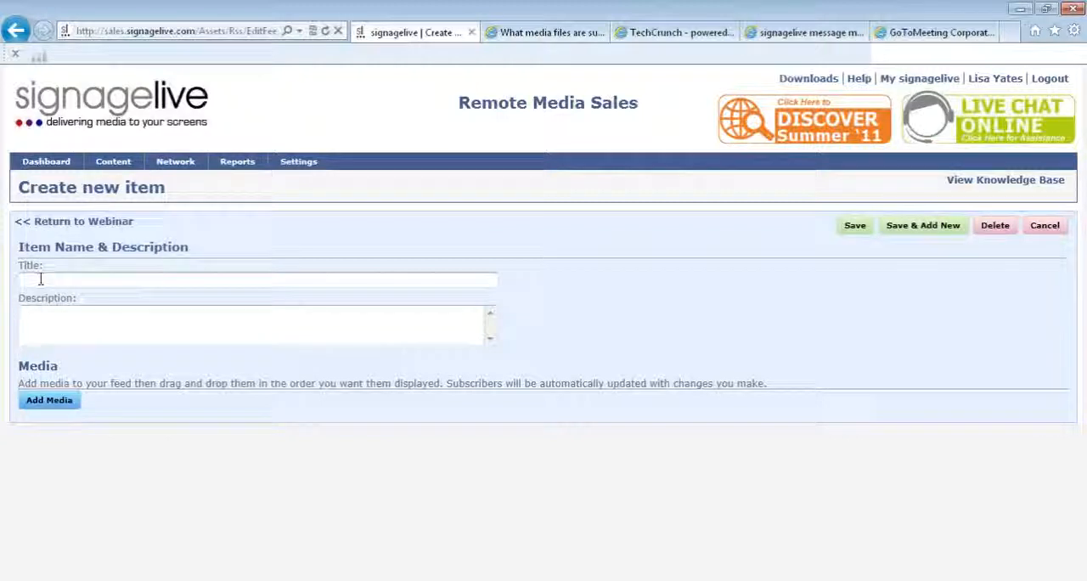
pyautogui.press('capslock')
pyautogui.write('D')
pyautogui.press('capslock')
pyautogui.write('ep')
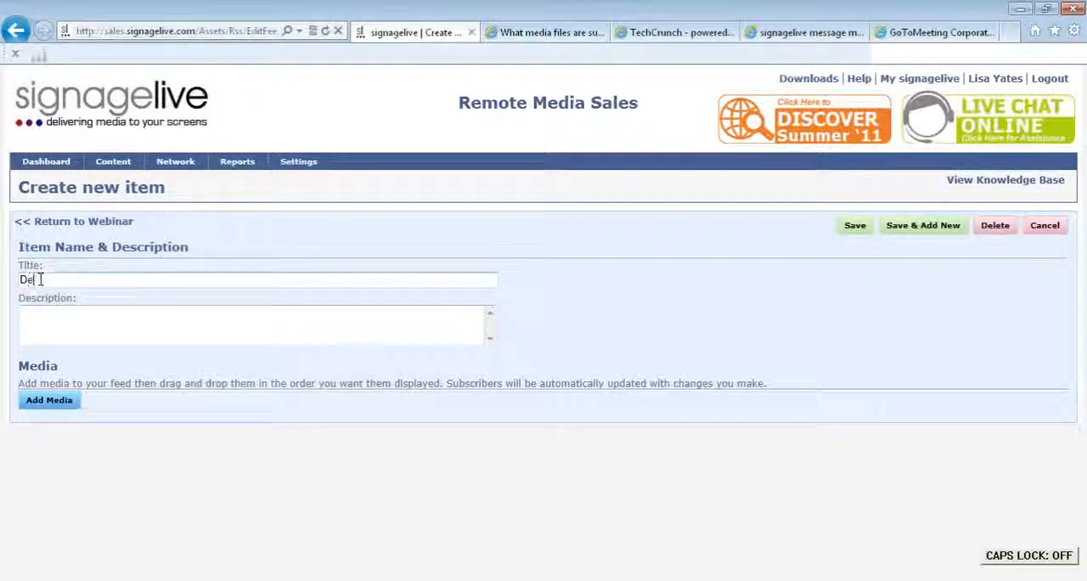
pyautogui.write('loyment')
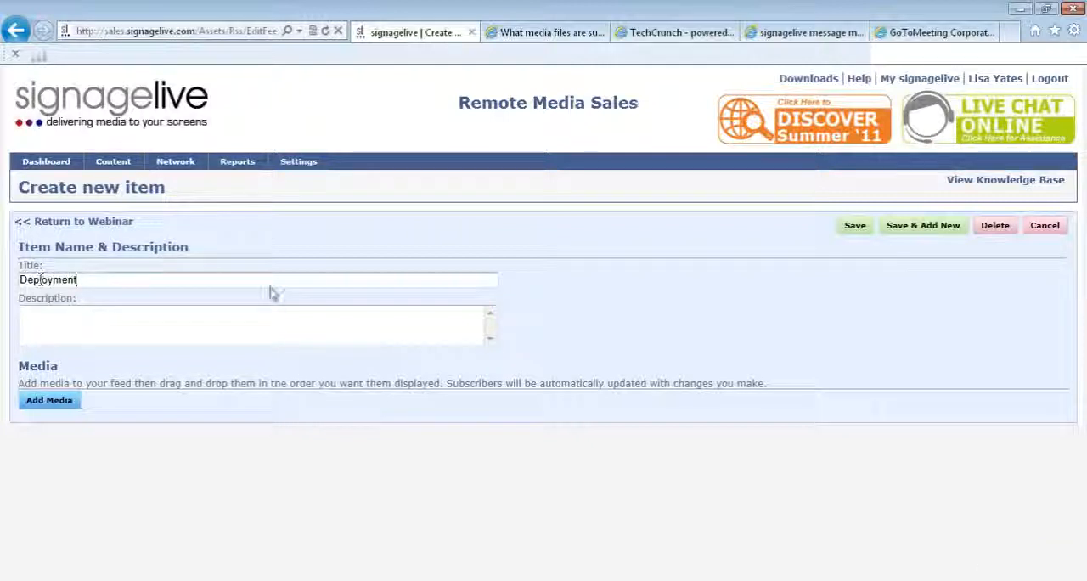
pyautogui.click(858, 226)
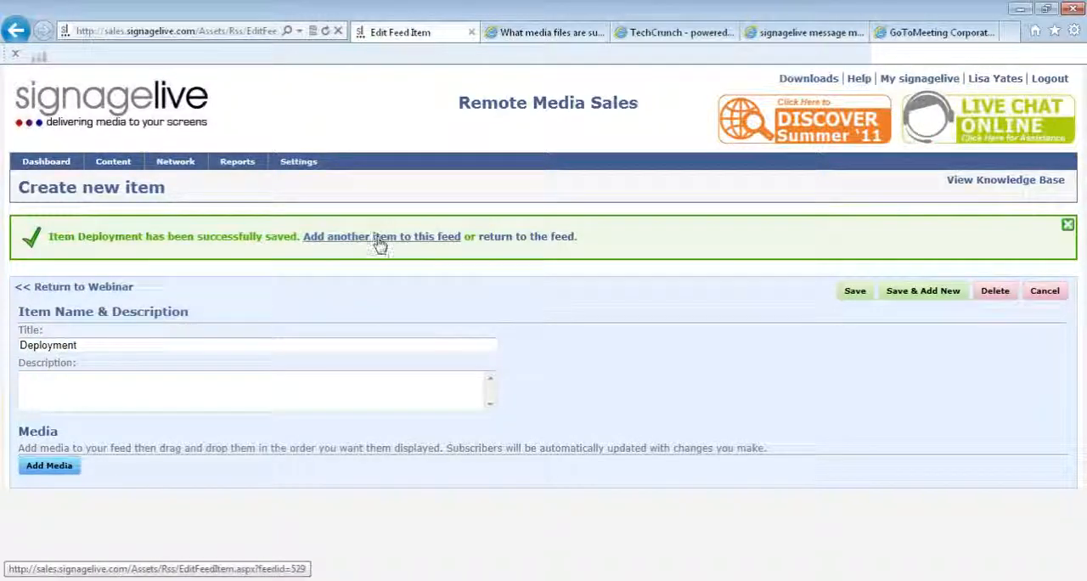
pyautogui.click(559, 240)
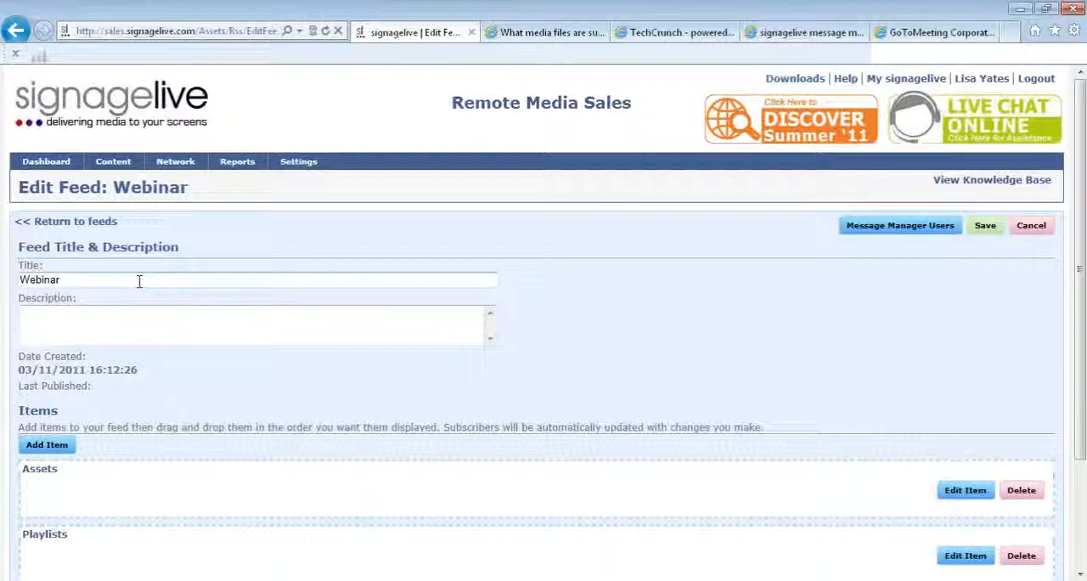
# - Rename the Assets item of the Webinar feed to Assets part one, save it and return to the feed
pyautogui.moveTo(1081, 307); pyautogui.dragTo(1081, 418)
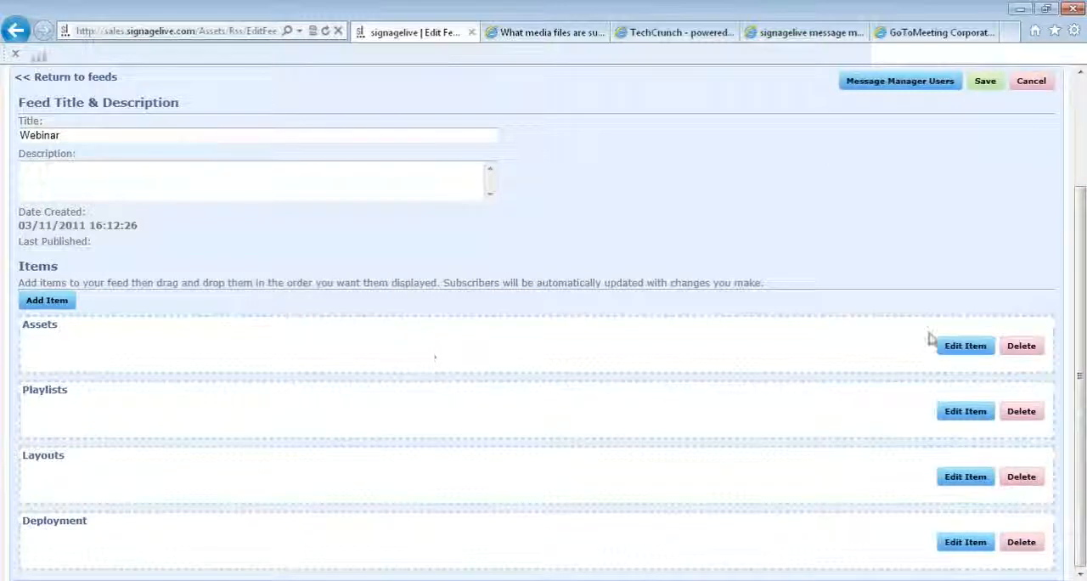
pyautogui.click(951, 345)
pyautogui.click(951, 355)
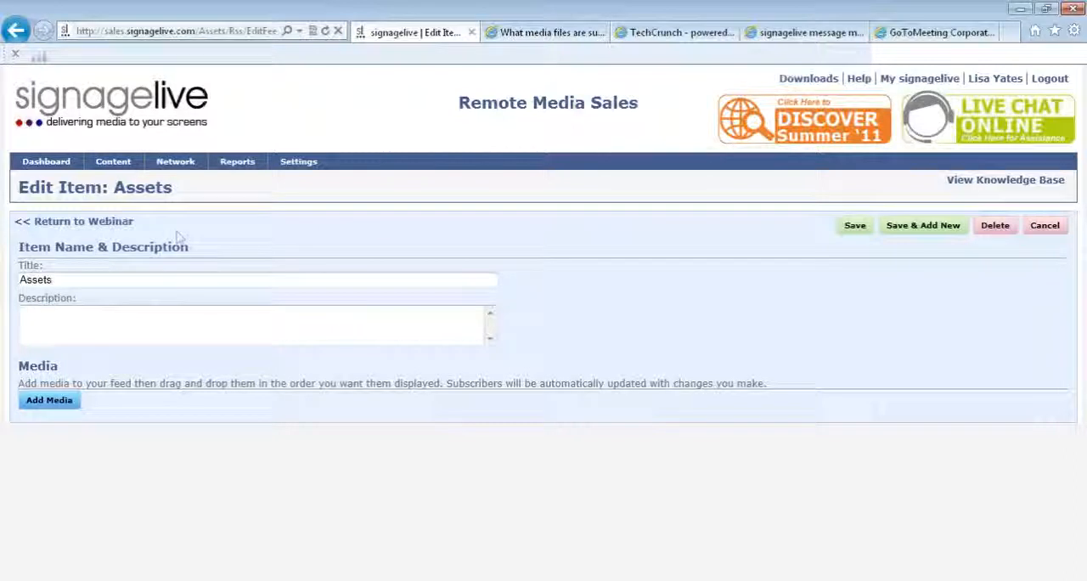
pyautogui.click(135, 280)
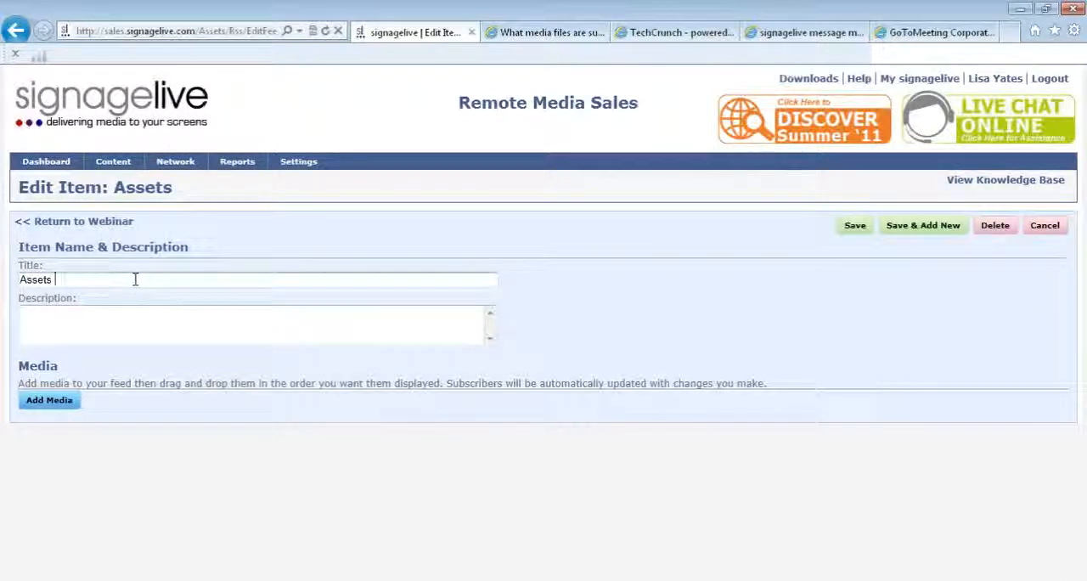
pyautogui.write('part one')
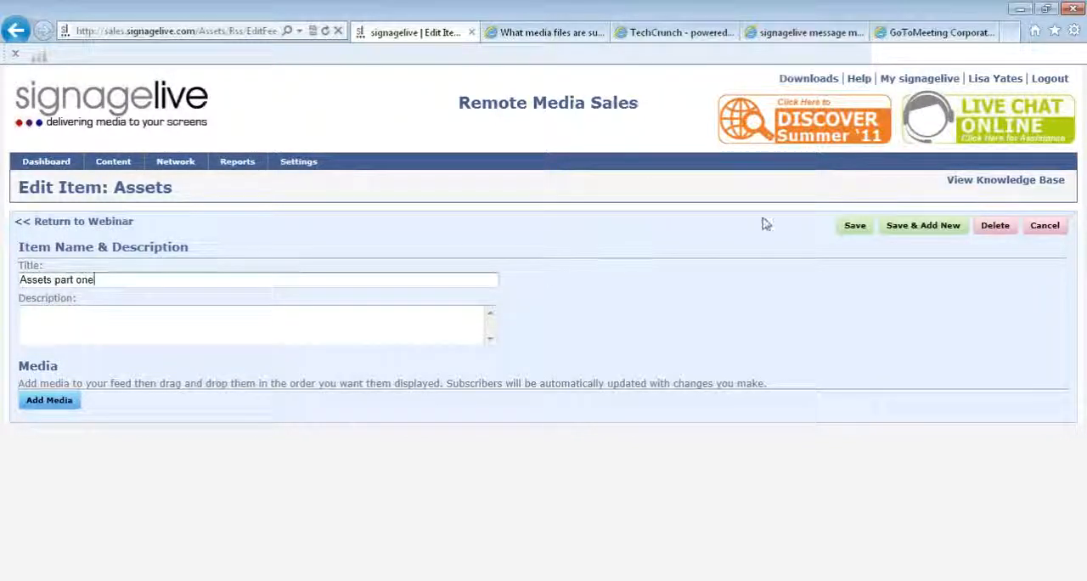
pyautogui.click(854, 225)
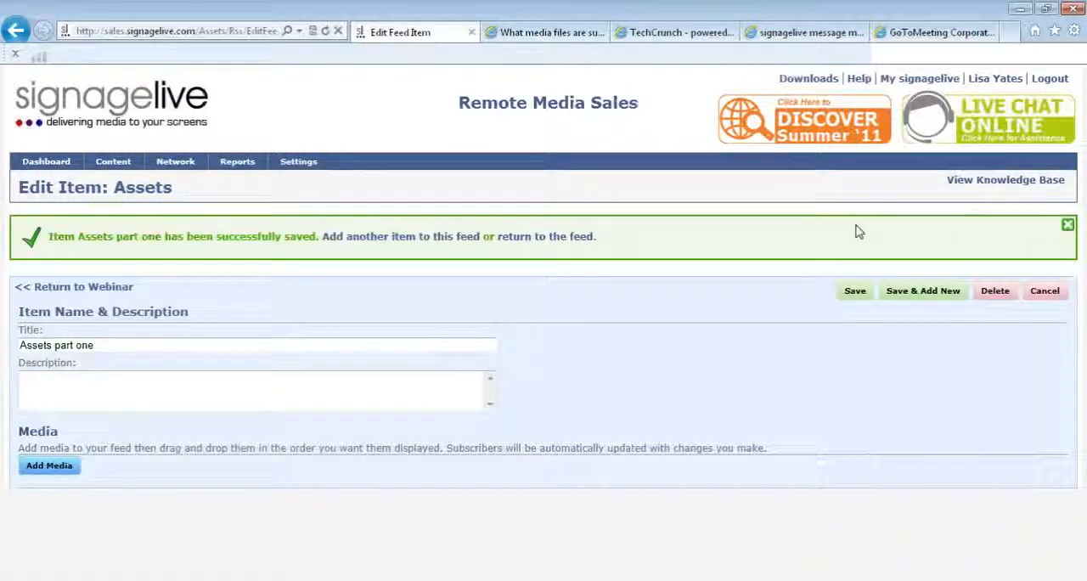
pyautogui.click(568, 240)
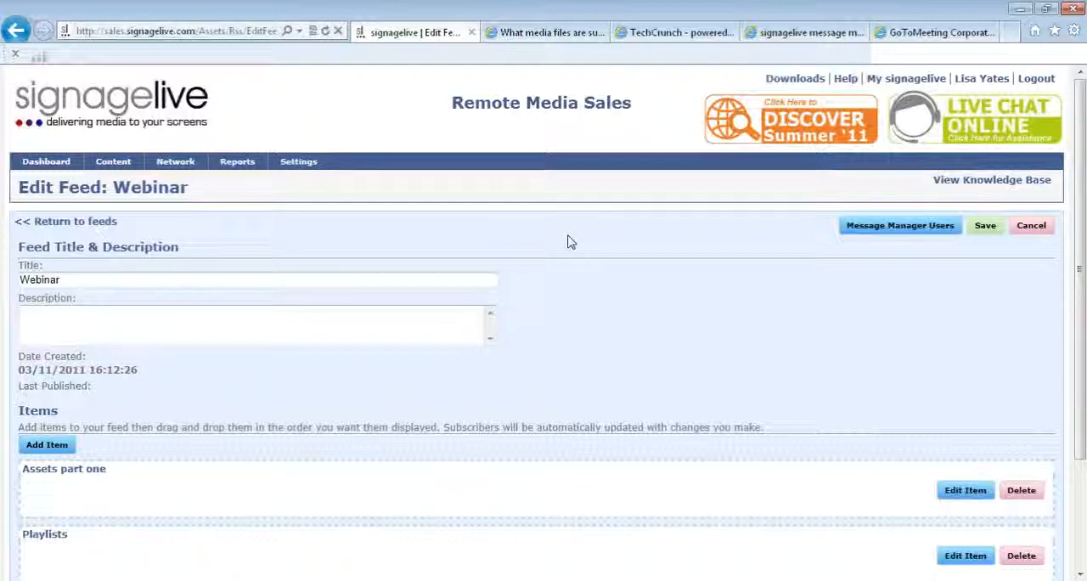
# - Give the signed-in account holder's user entry message manager access to the Webinar feed
pyautogui.click(876, 238)
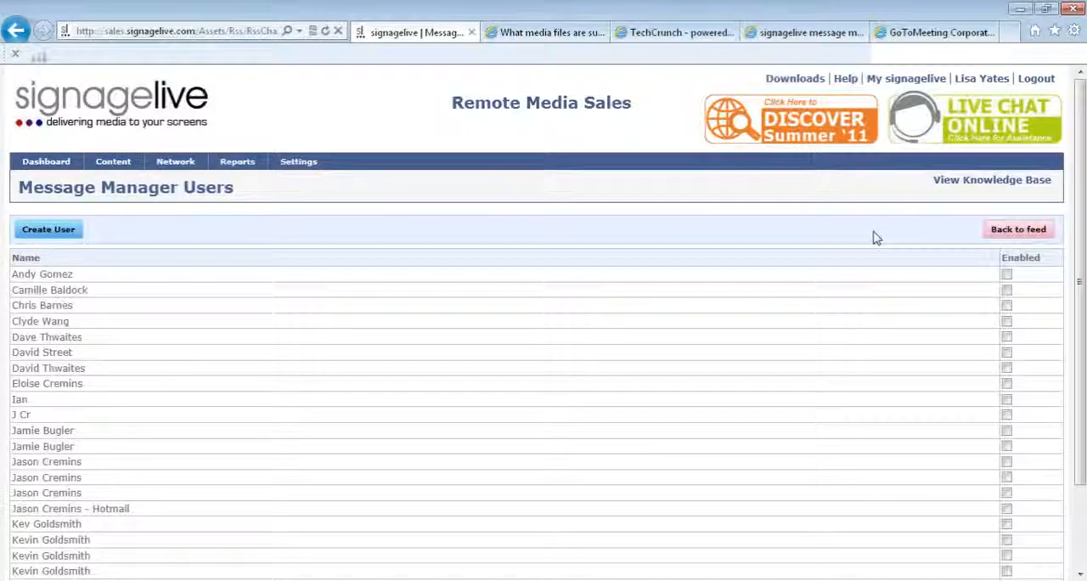
pyautogui.moveTo(1081, 290); pyautogui.dragTo(1082, 378)
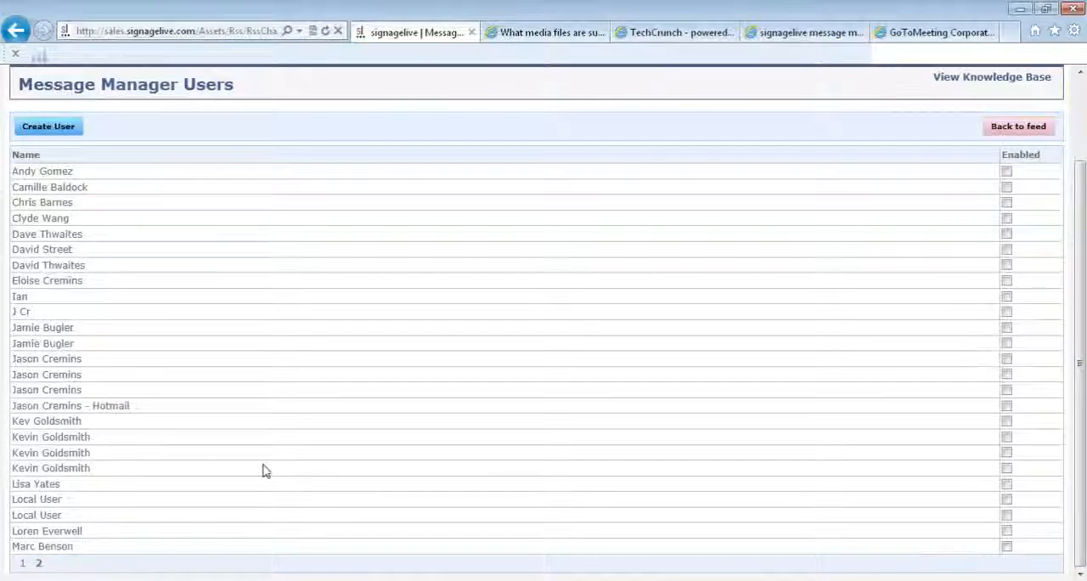
pyautogui.click(1006, 484)
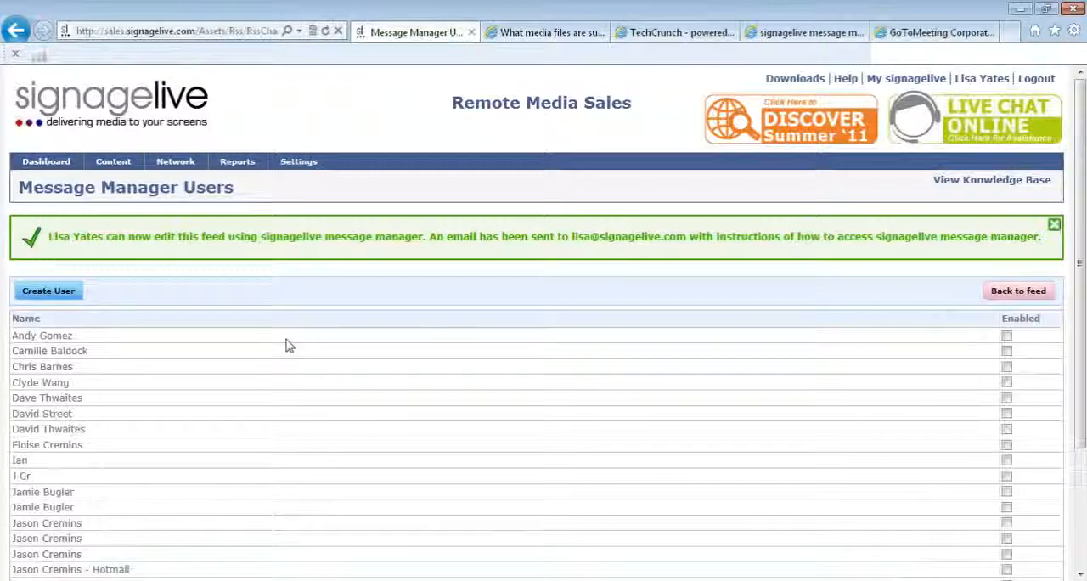
# - View the form for creating a message manager user, and switch to the already open signagelive message manager page
pyautogui.click(68, 297)
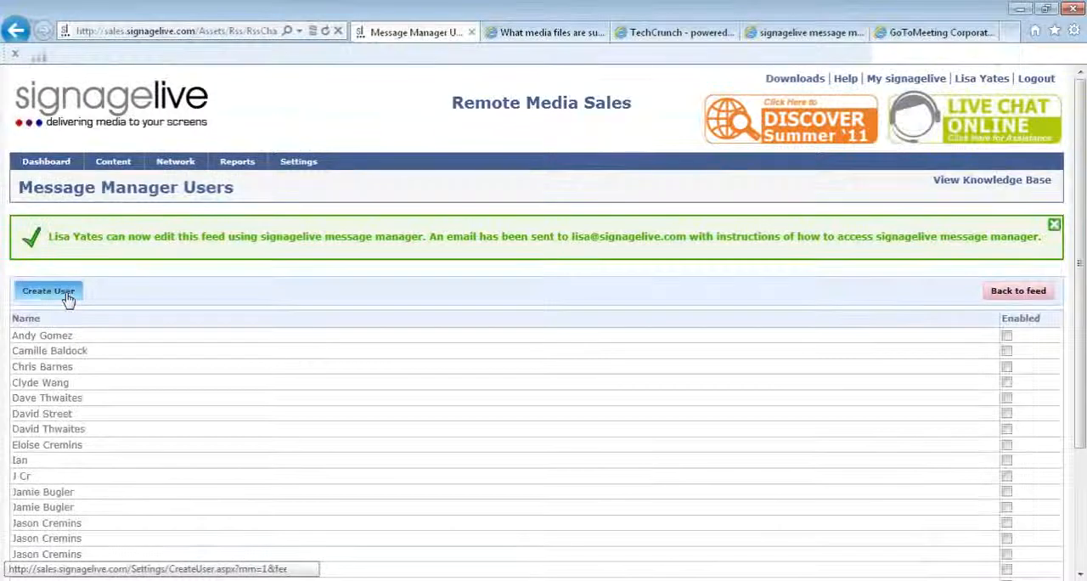
pyautogui.click(66, 287)
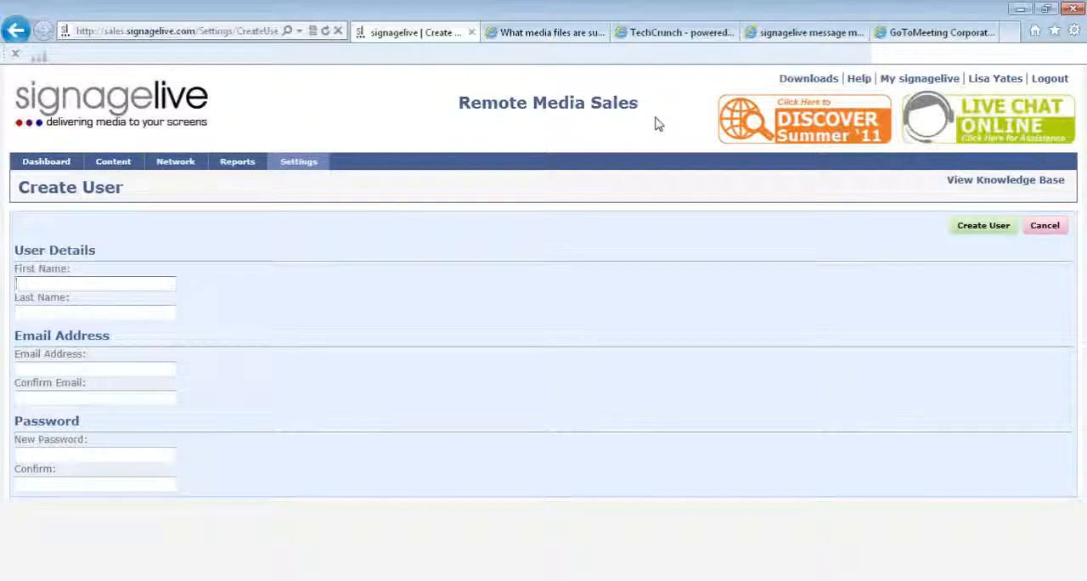
pyautogui.click(803, 32)
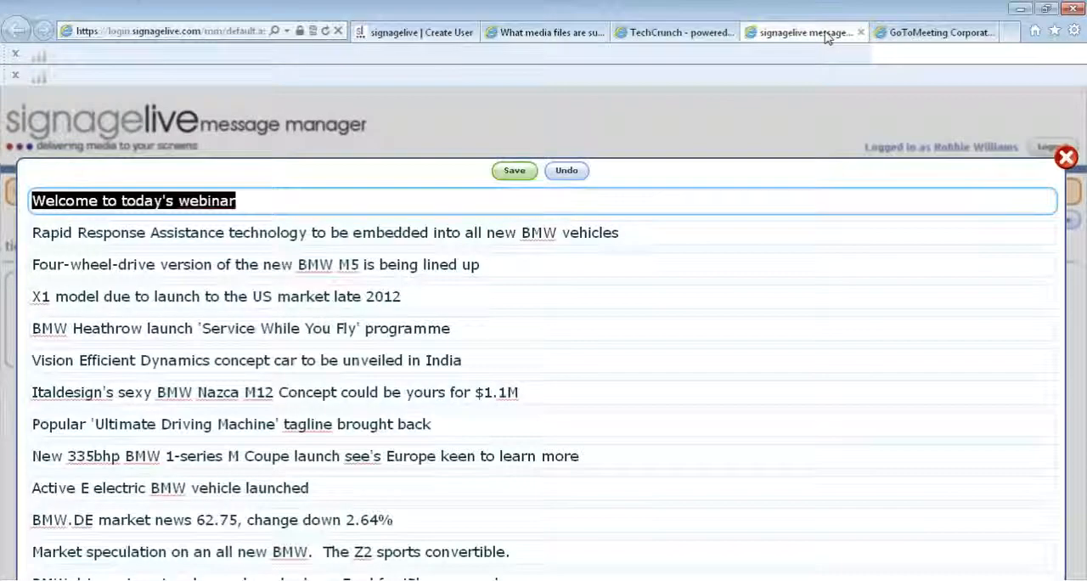
# - Close and reopen the ticker message, then replace its first line with "Welcome to todays webinar"
pyautogui.click(1064, 160)
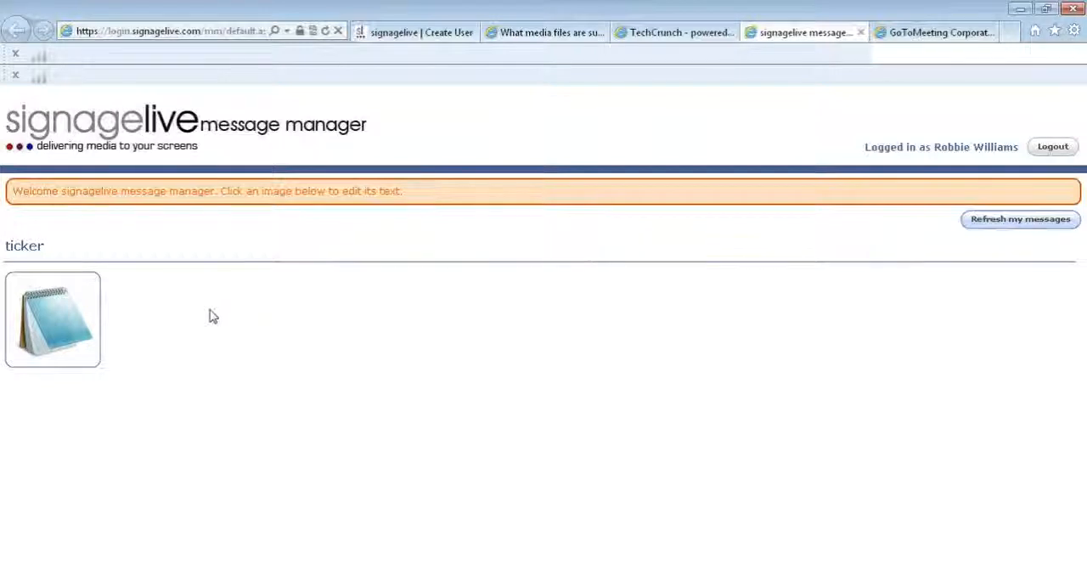
pyautogui.click(57, 326)
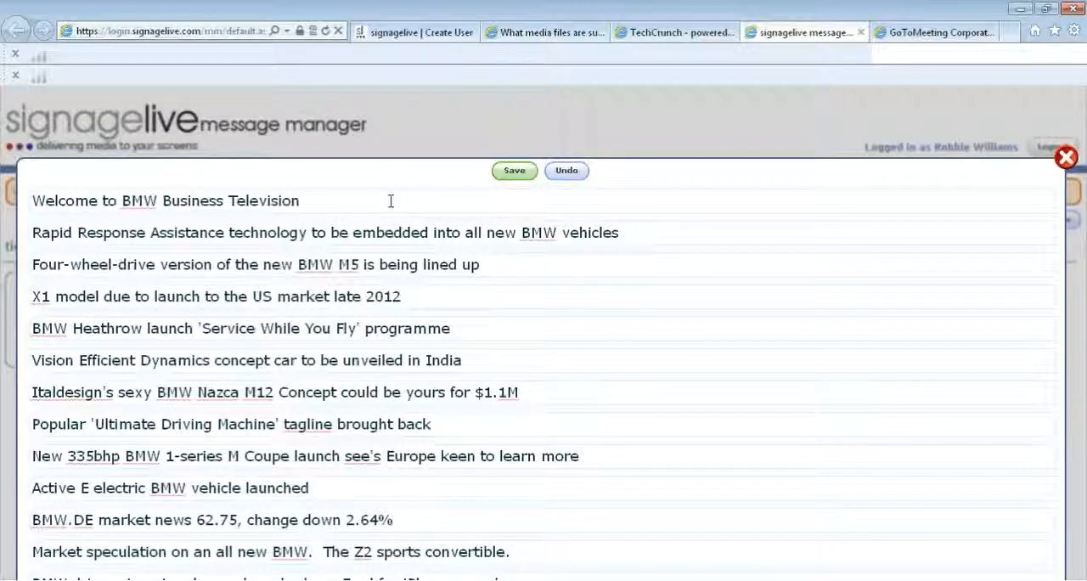
pyautogui.click(391, 201)
pyautogui.press('BackSpace')
pyautogui.press('BackSpace')
pyautogui.press('BackSpace')
pyautogui.press('BackSpace')
pyautogui.press('BackSpace')
pyautogui.press('BackSpace')
pyautogui.press('BackSpace')
pyautogui.press('BackSpace')
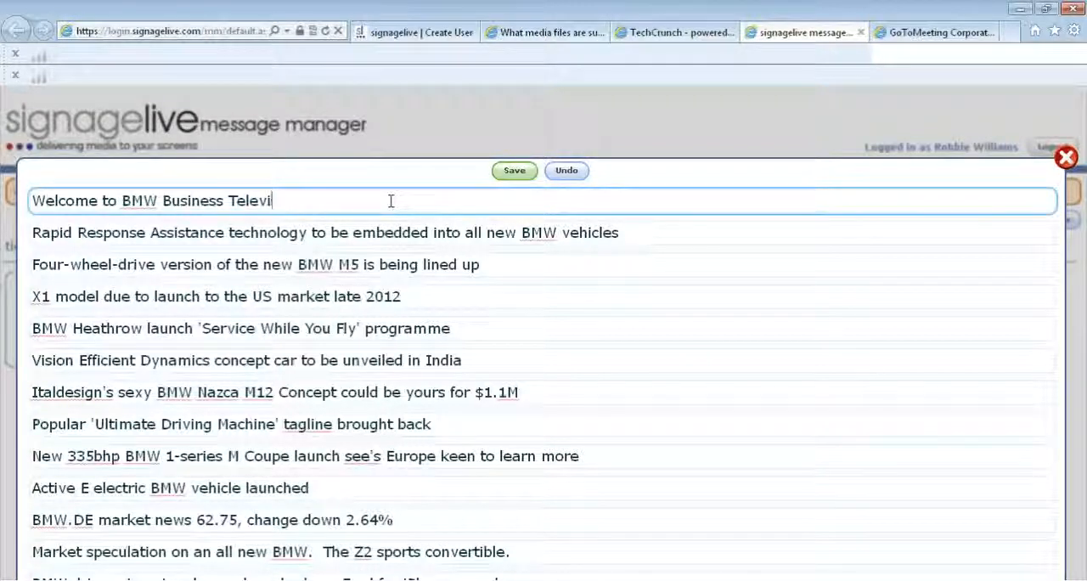
pyautogui.press('BackSpace')
pyautogui.press('BackSpace')
pyautogui.press('BackSpace')
pyautogui.press('BackSpace')
pyautogui.press('BackSpace')
pyautogui.press('BackSpace')
pyautogui.press('BackSpace')
pyautogui.press('BackSpace')
pyautogui.press('BackSpace')
pyautogui.press('BackSpace')
pyautogui.press('BackSpace')
pyautogui.press('BackSpace')
pyautogui.press('BackSpace')
pyautogui.press('BackSpace')
pyautogui.press('BackSpace')
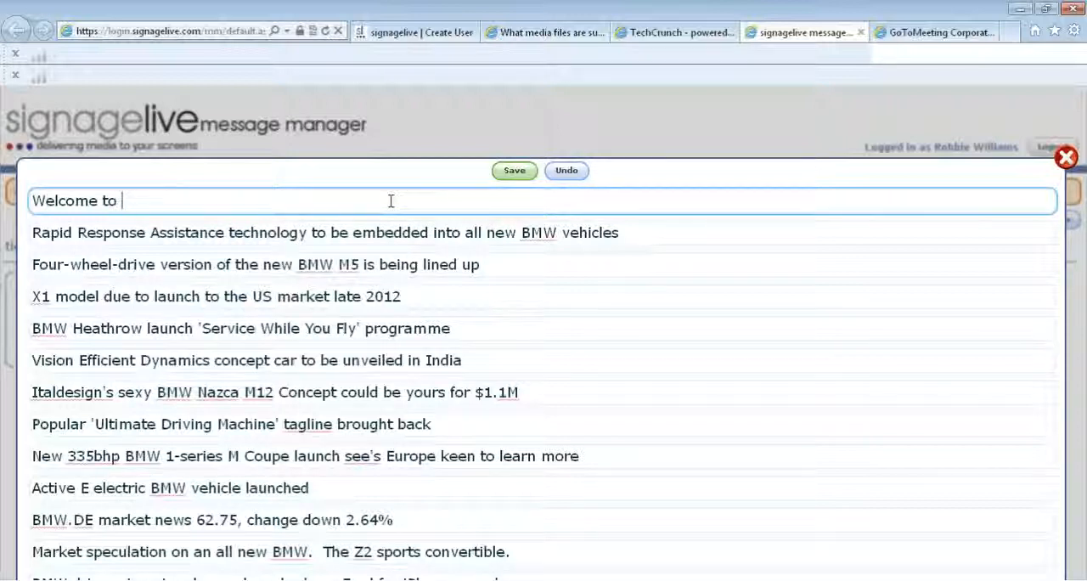
pyautogui.write('todays we')
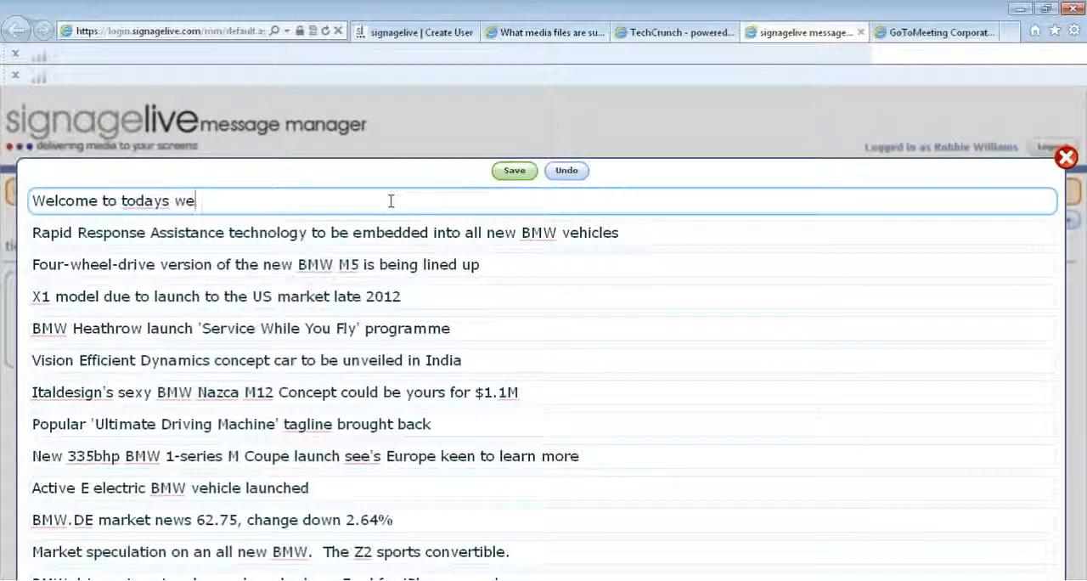
pyautogui.write('binar')
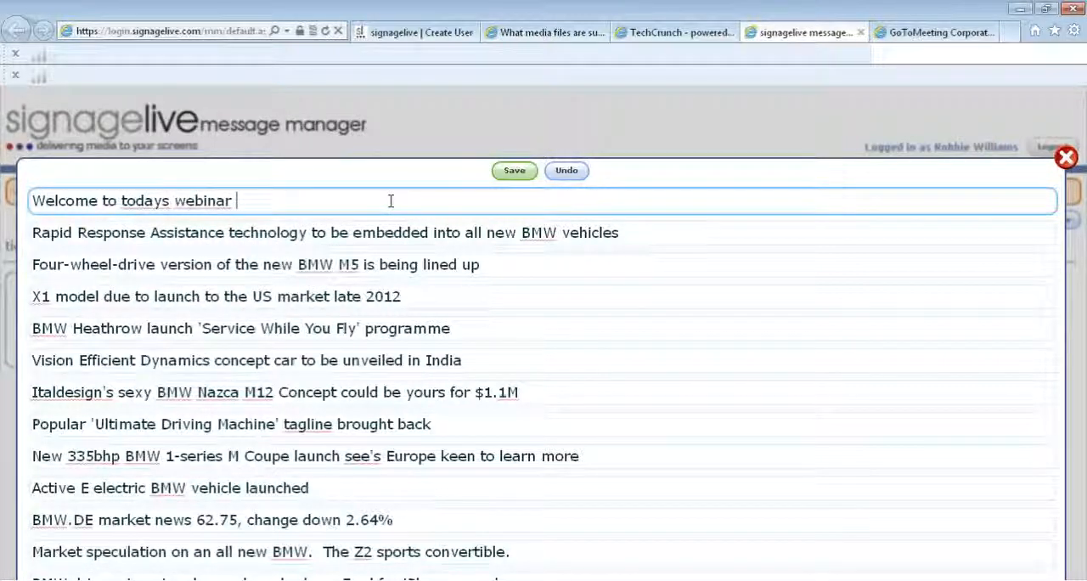
# - Correct "todays" to "today's" in the ticker's first line using the spelling suggestion, and close the message editor
pyautogui.rightClick(131, 204)
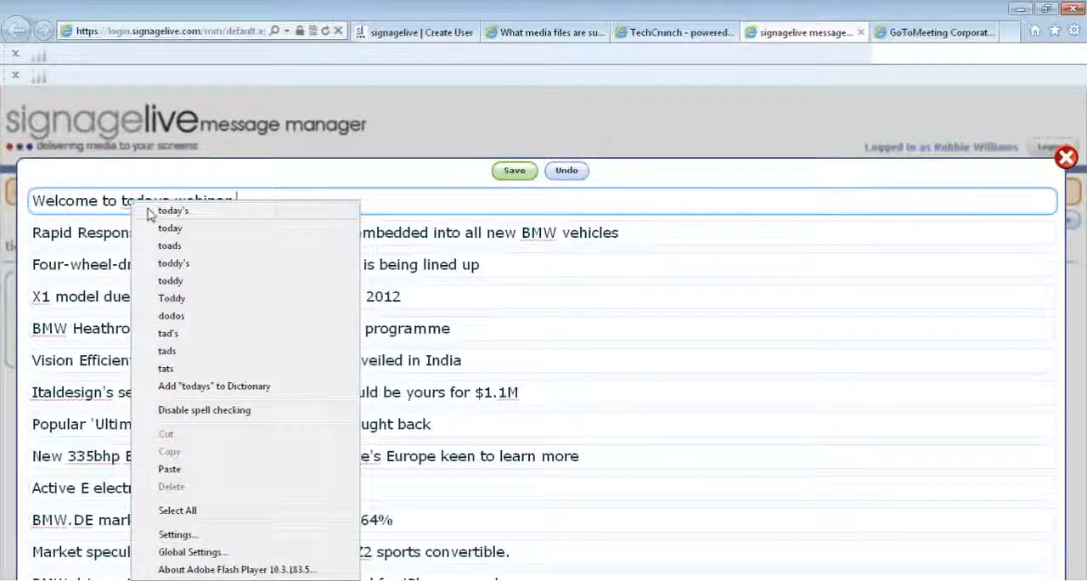
pyautogui.click(150, 210)
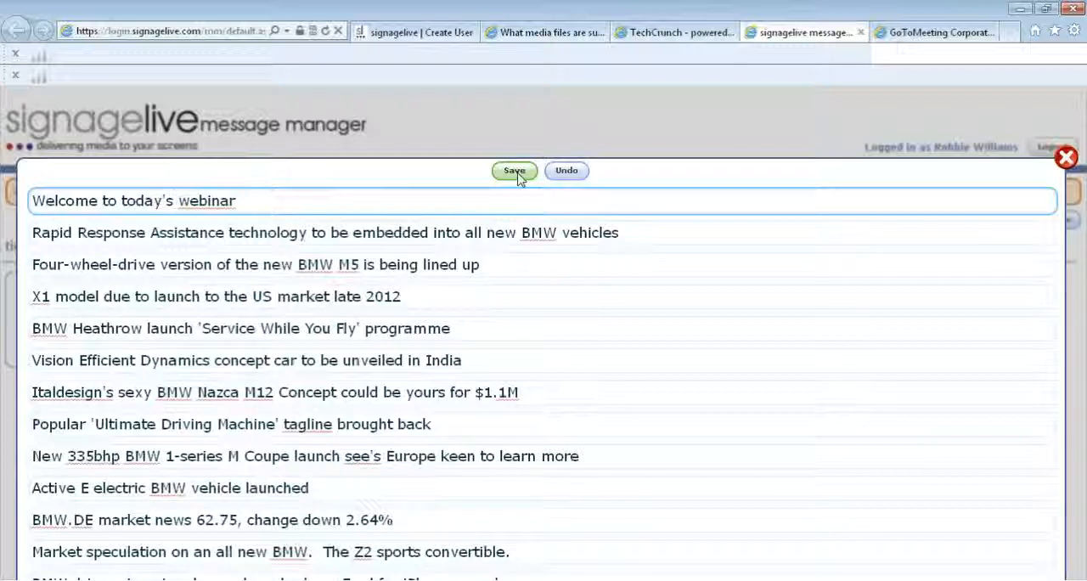
pyautogui.click(1065, 160)
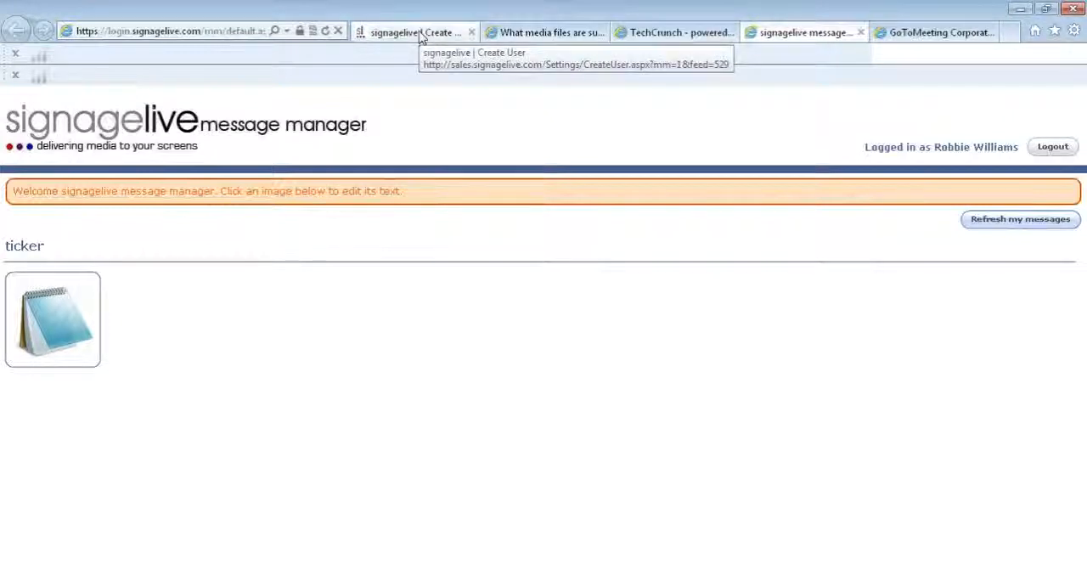
# - Switch back to the signagelive page with the user form and start a new custom RSS feed
pyautogui.click(420, 35)
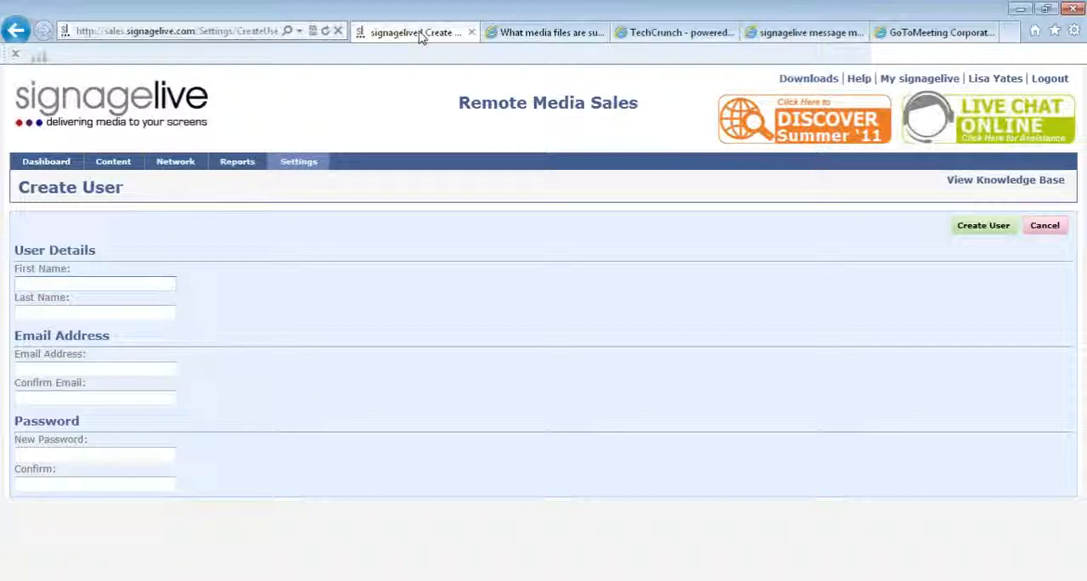
pyautogui.moveTo(106, 163)
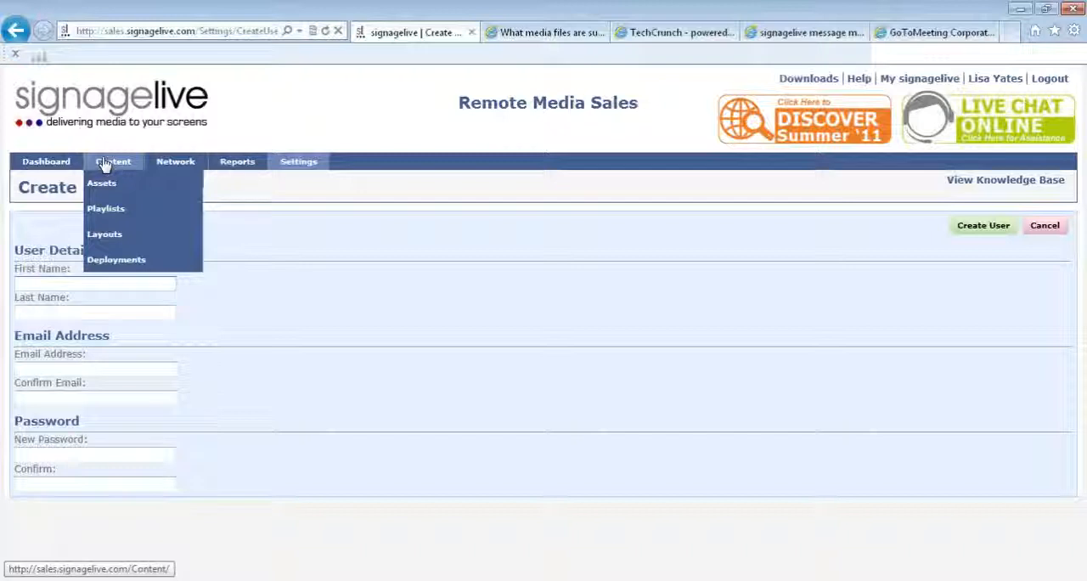
pyautogui.moveTo(114, 185)
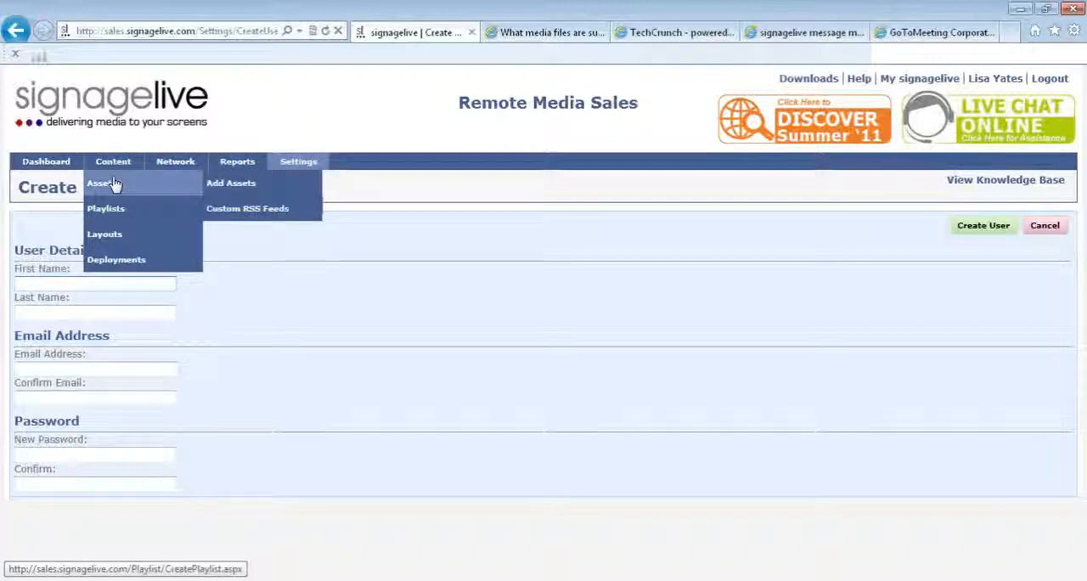
pyautogui.click(244, 210)
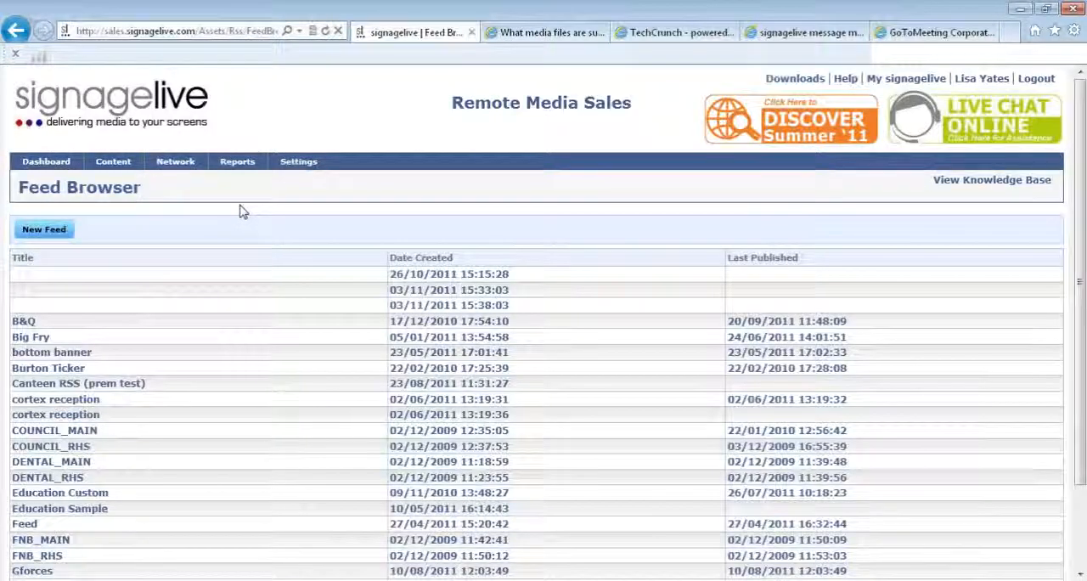
pyautogui.click(44, 231)
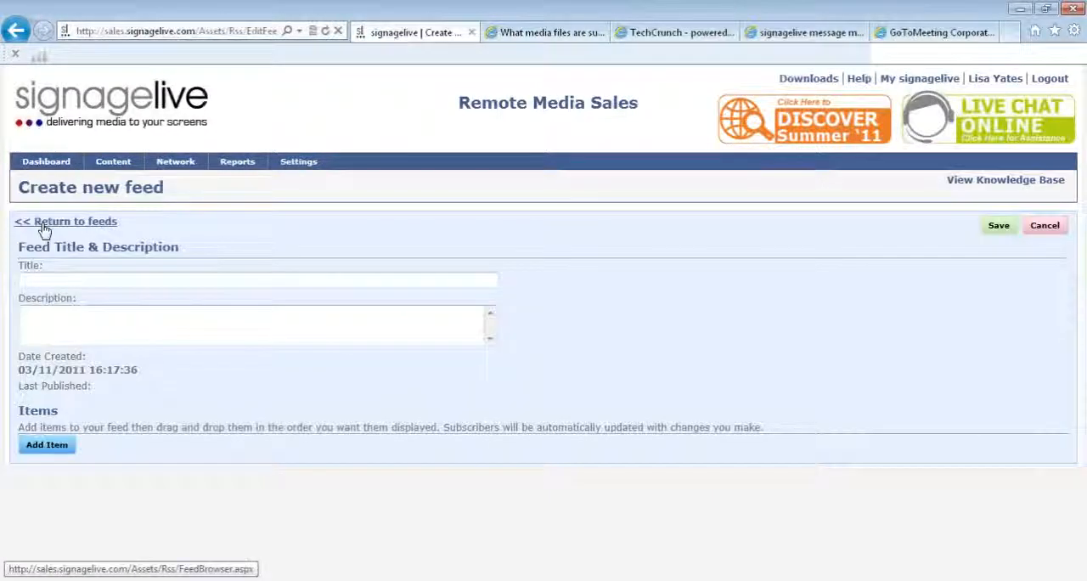
# - Title the new feed Webinar Menu and start a new item in it
pyautogui.click(47, 275)
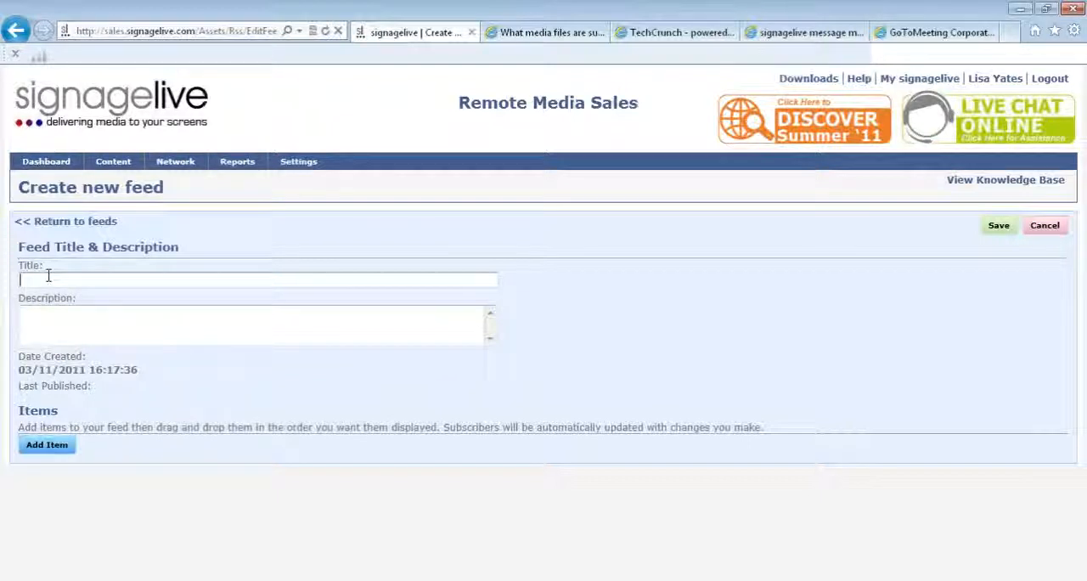
pyautogui.write('W')
pyautogui.press('capslock')
pyautogui.write('ebinar')
pyautogui.press('capslock')
pyautogui.write('M')
pyautogui.press('capslock')
pyautogui.write('enu')
pyautogui.click(60, 450)
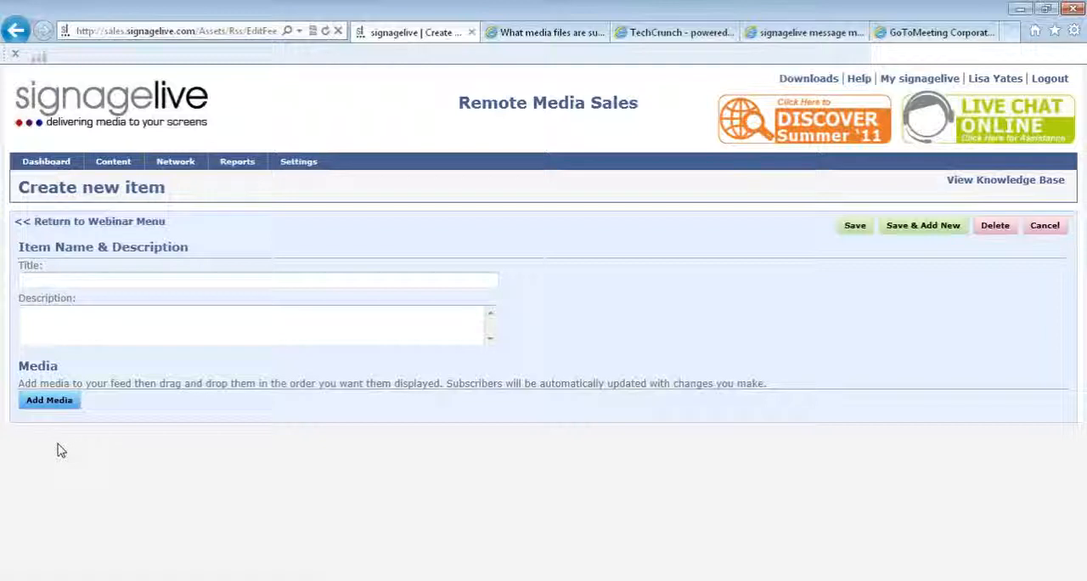
# - Choose the signagelive library as the media source for the new item and search it for menu
pyautogui.click(48, 400)
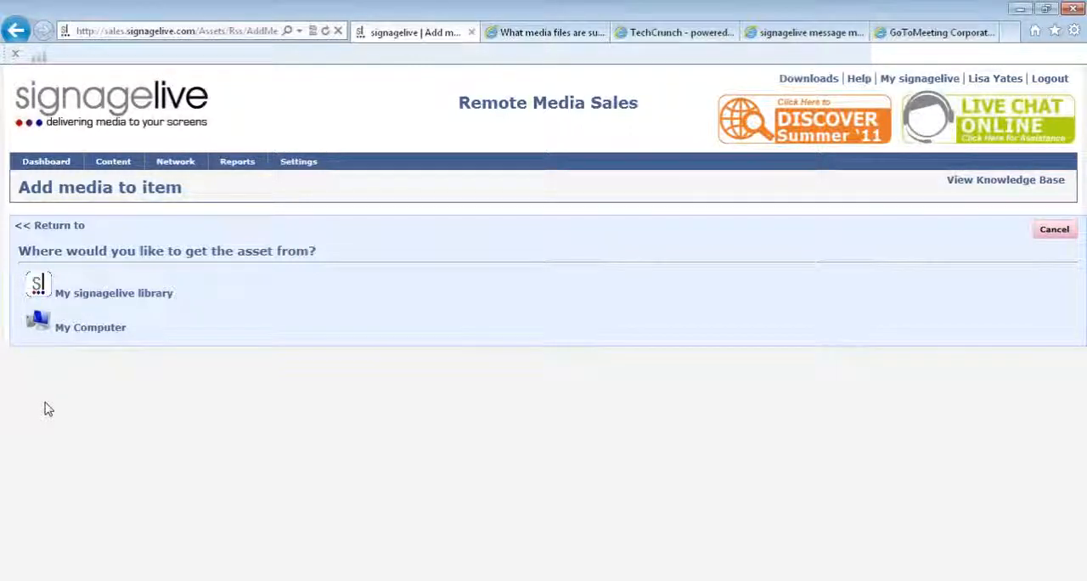
pyautogui.click(76, 303)
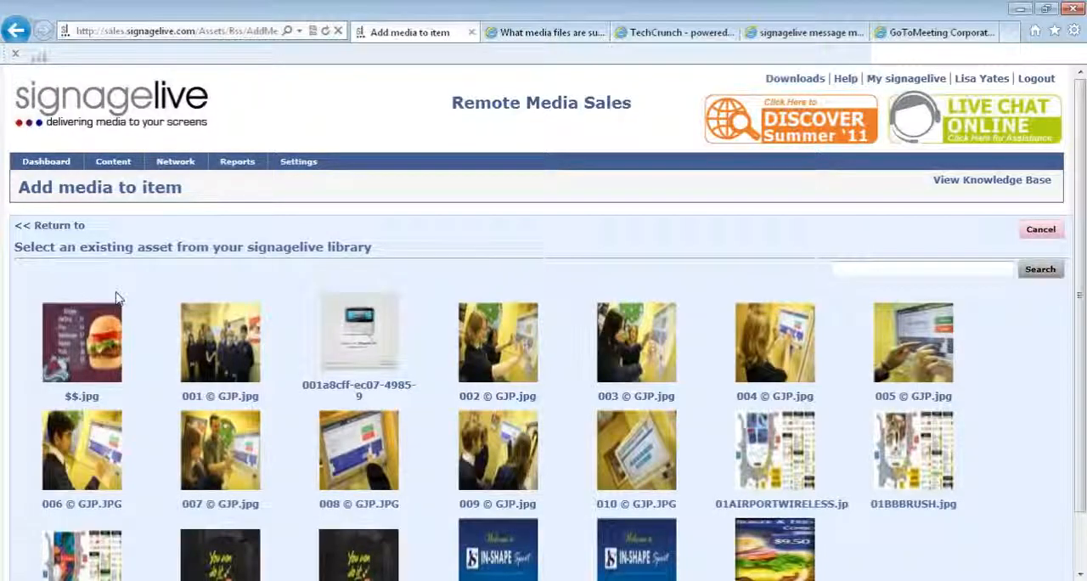
pyautogui.click(854, 267)
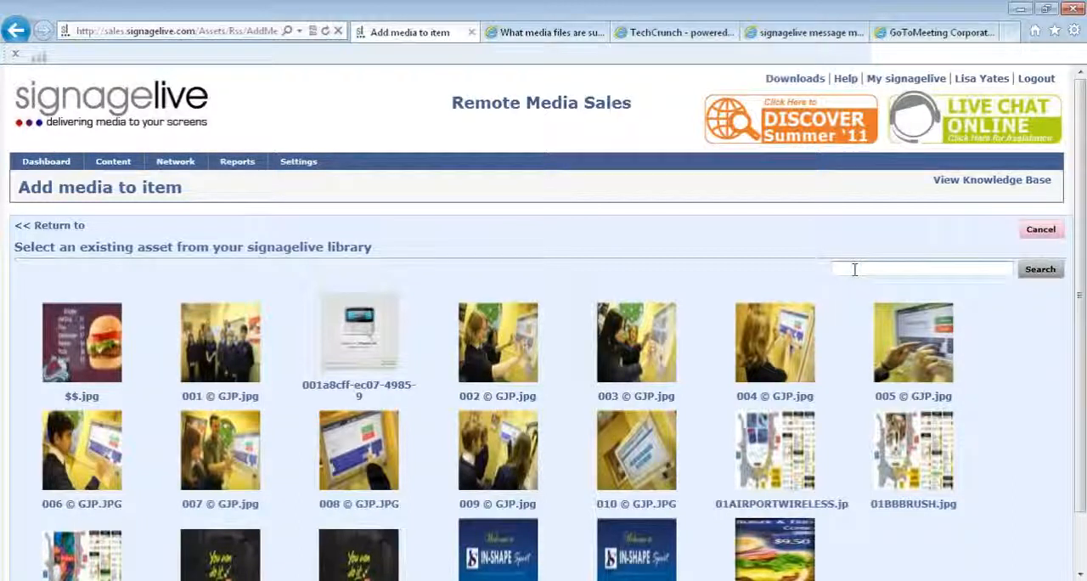
pyautogui.write('menu')
pyautogui.press('Return')
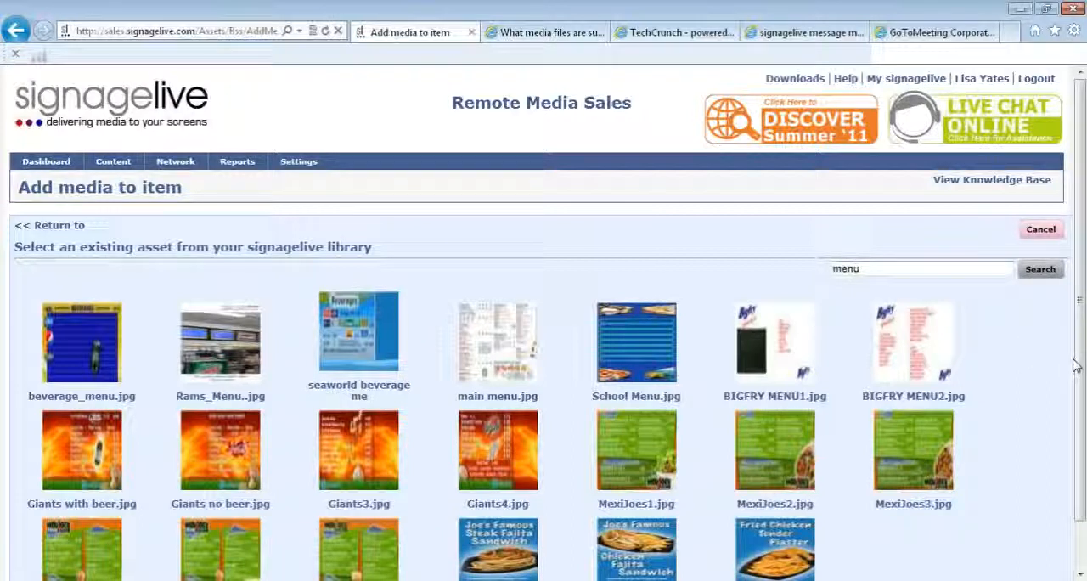
# - Select beverage_menu.jpg from the menu search results and open it for editing
pyautogui.scroll(-2, 1074, 367)
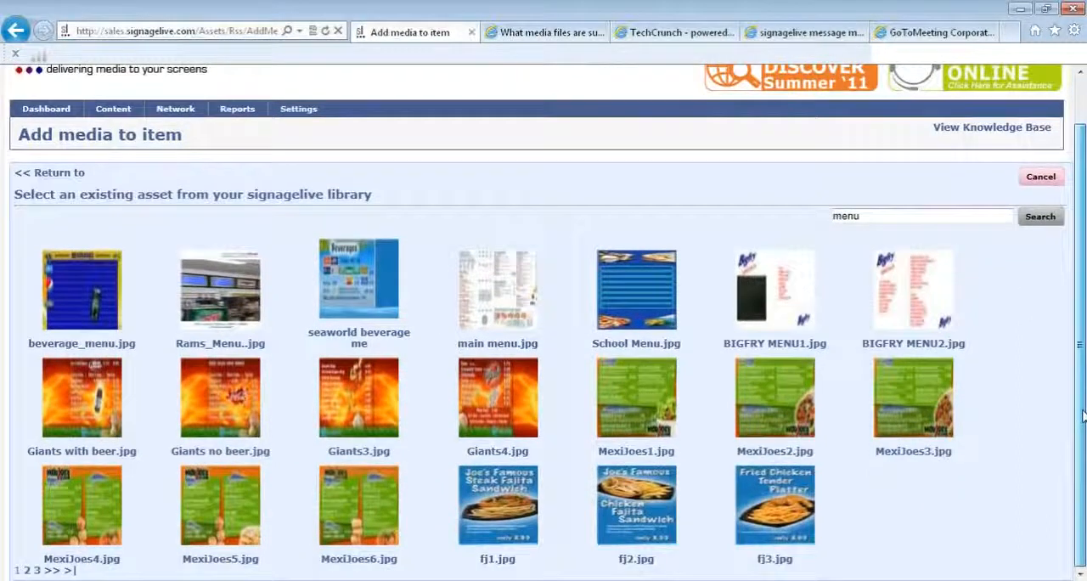
pyautogui.scroll(2, 1074, 374)
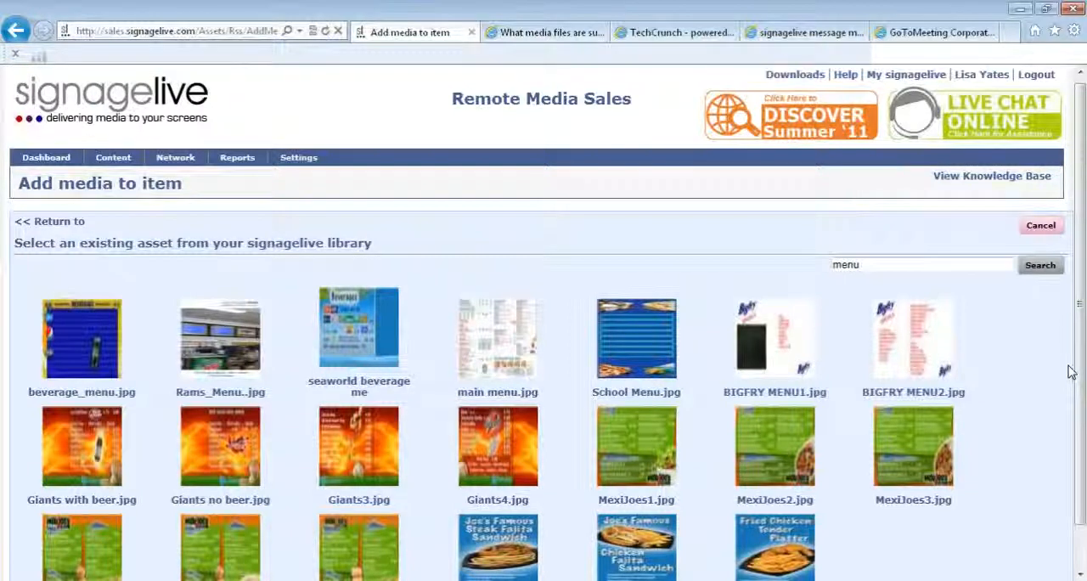
pyautogui.click(76, 340)
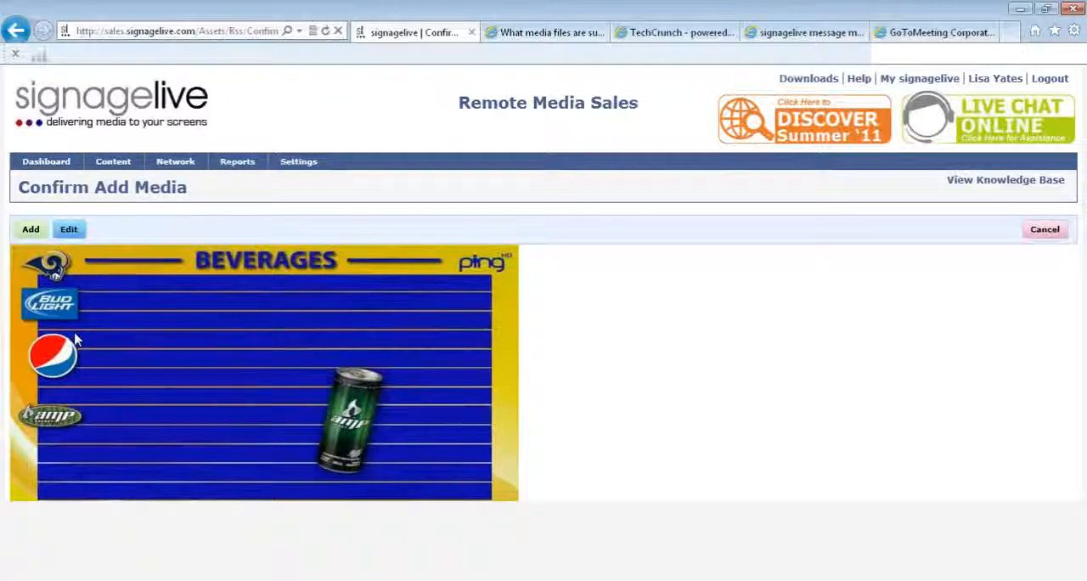
pyautogui.click(71, 232)
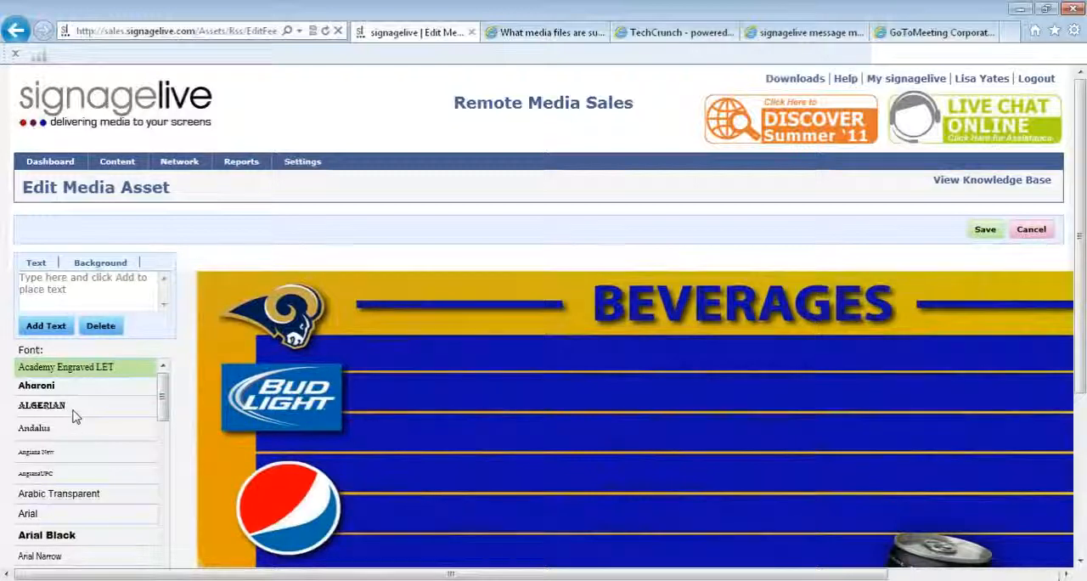
# - Add the text "Bud Light" to the beverages menu image and look through the available fonts
pyautogui.click(77, 293)
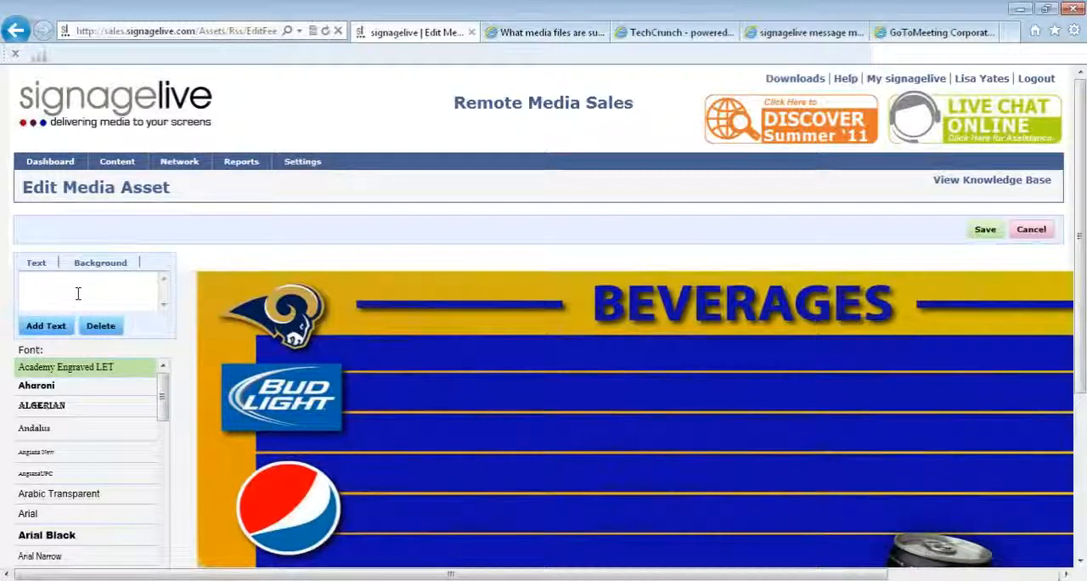
pyautogui.write('Bud Light')
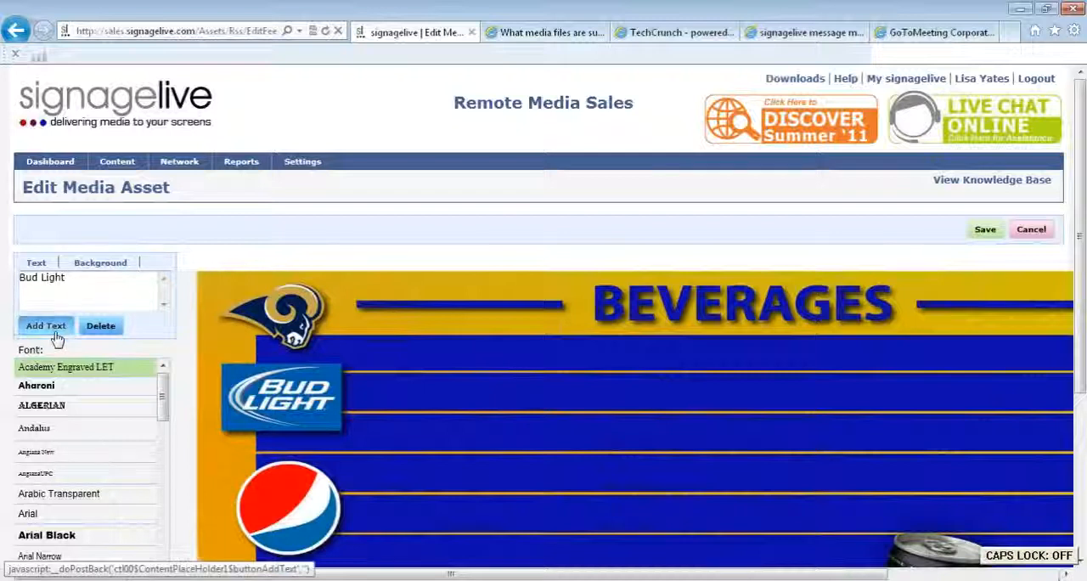
pyautogui.click(47, 326)
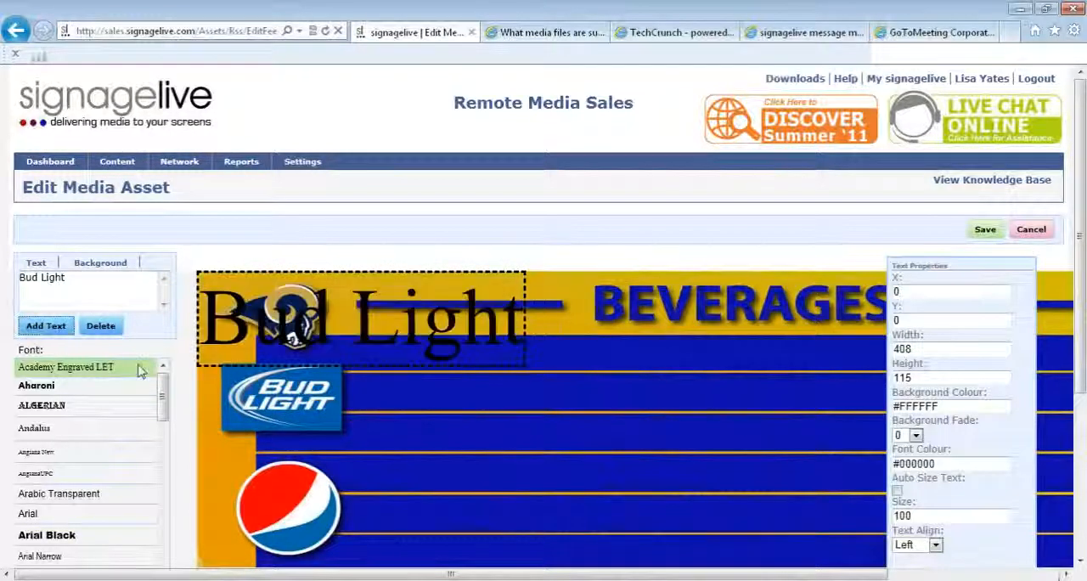
pyautogui.moveTo(163, 395)
pyautogui.mouseDown()
pyautogui.moveTo(164, 485)
pyautogui.moveTo(167, 379)
pyautogui.mouseUp()
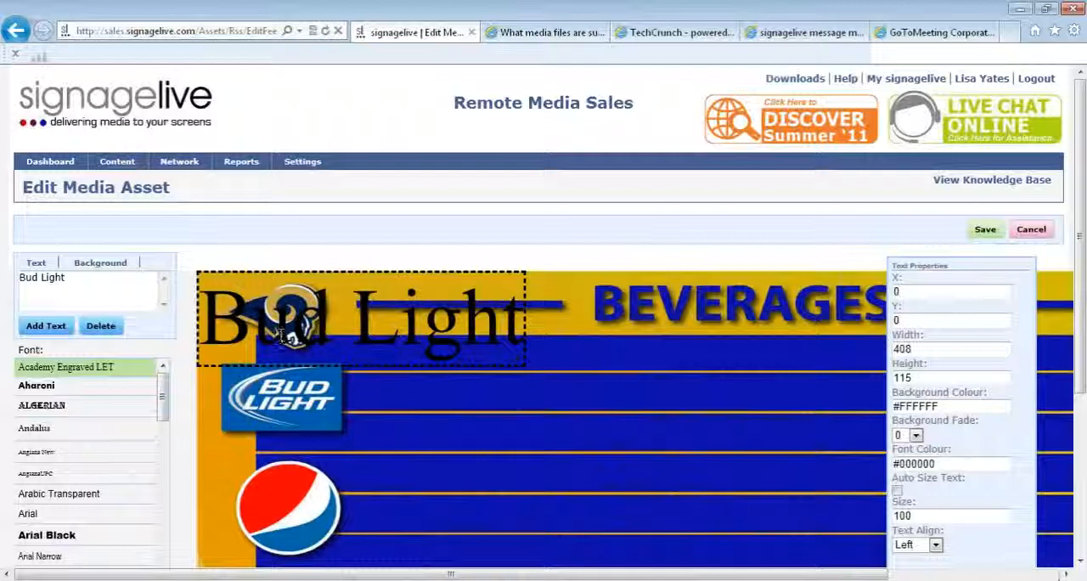
# - Move the text properties aside and give the Bud Light text font colour #FFFFFF and size 70
pyautogui.moveTo(984, 271); pyautogui.dragTo(842, 133)
pyautogui.click(802, 327)
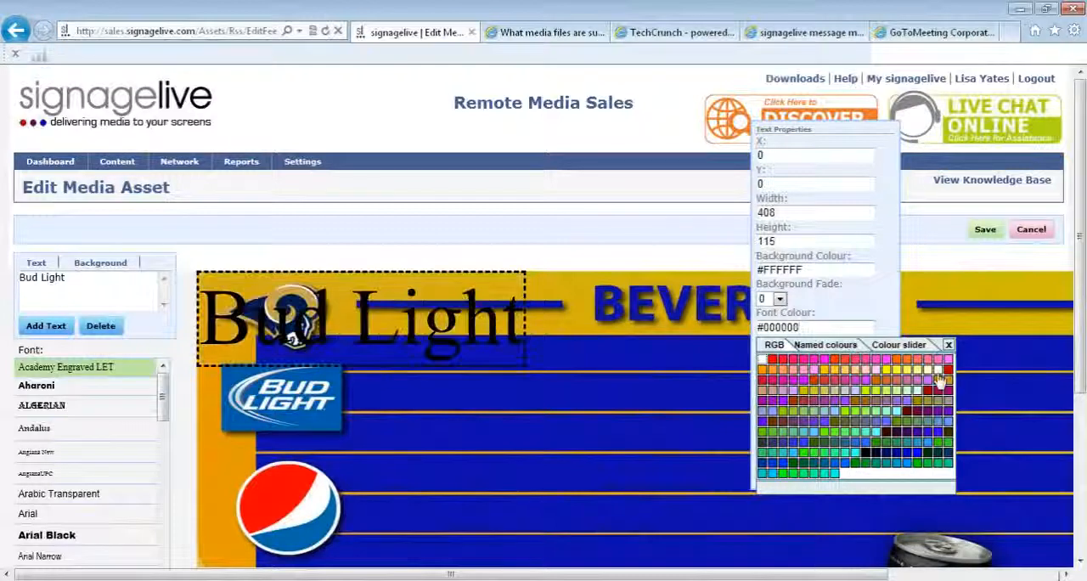
pyautogui.click(939, 375)
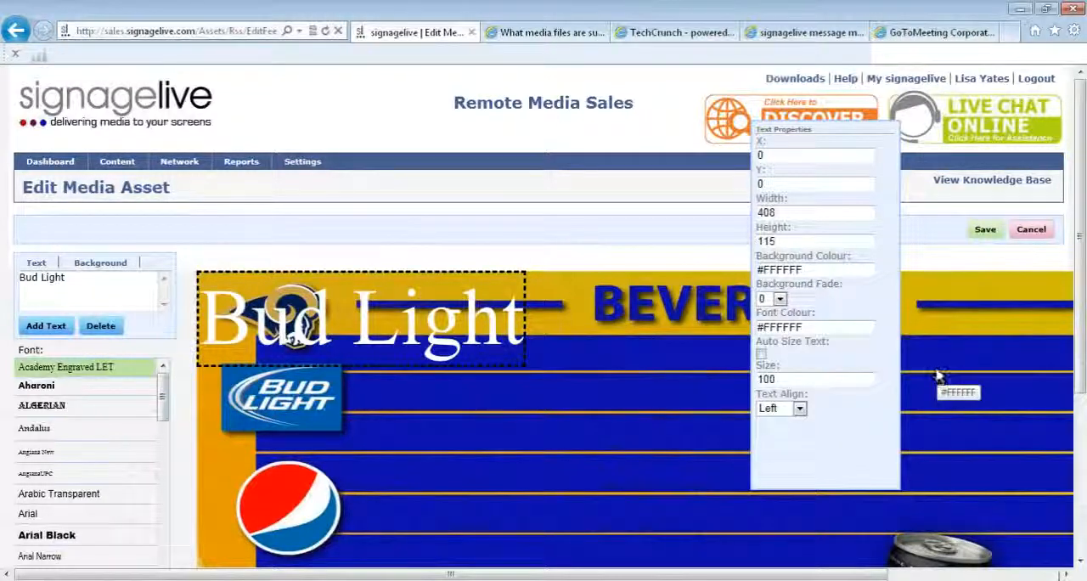
pyautogui.click(809, 380)
pyautogui.press('BackSpace')
pyautogui.press('BackSpace')
pyautogui.press('BackSpace')
pyautogui.write('70')
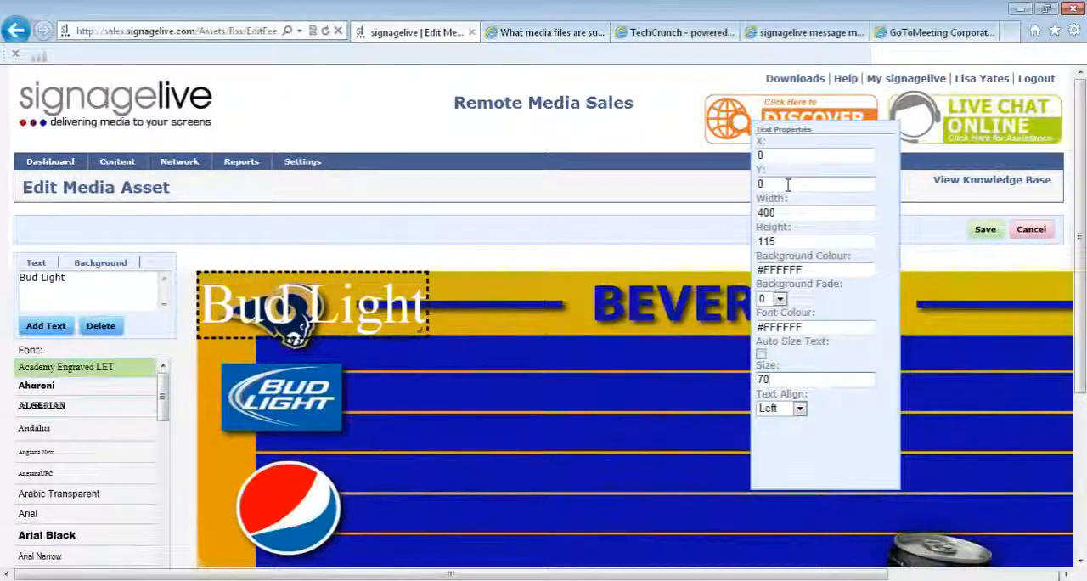
pyautogui.click(800, 408)
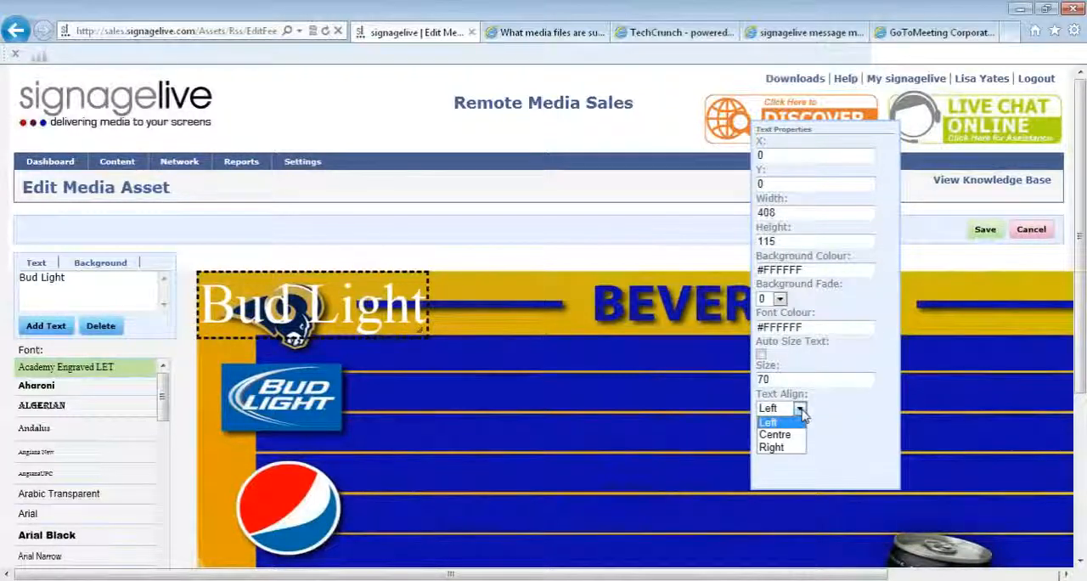
pyautogui.click(799, 410)
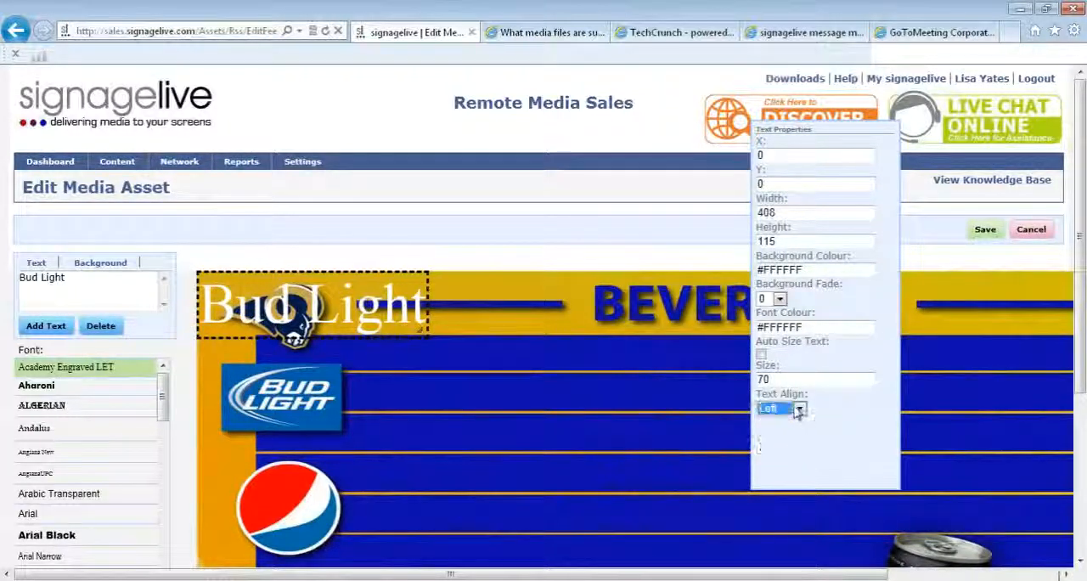
# - Move the Bud Light text beside the Bud Light logo, at about X 209, Y 110, and deselect it
pyautogui.moveTo(328, 304); pyautogui.dragTo(497, 390)
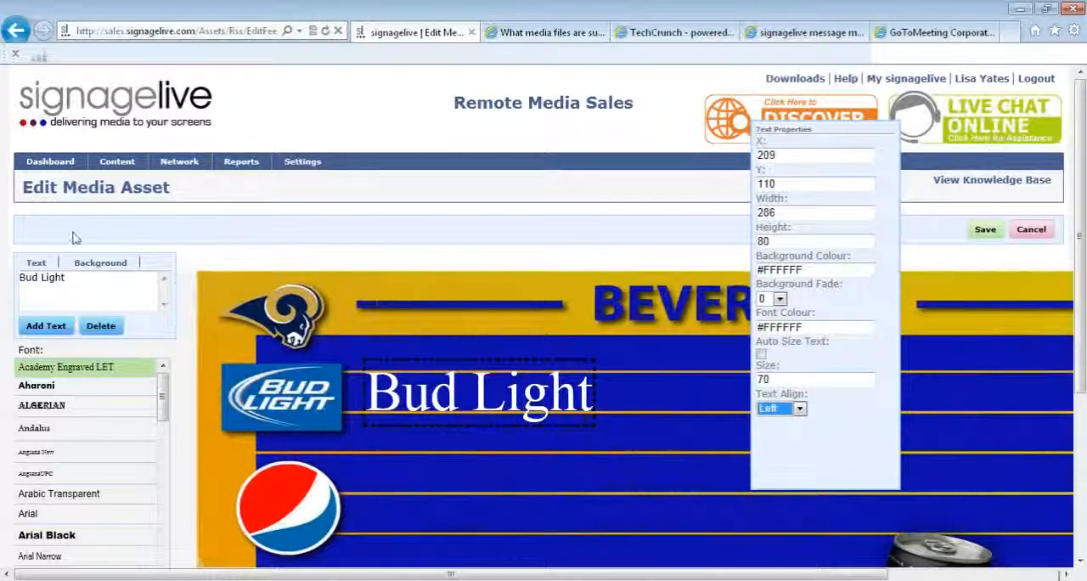
pyautogui.click(429, 487)
pyautogui.click(429, 487)
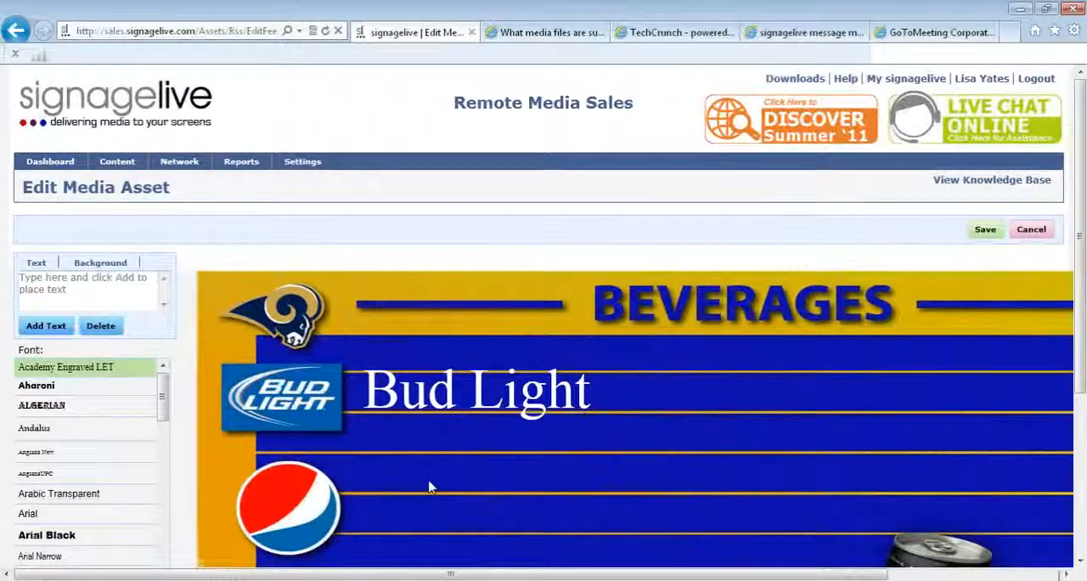
# - Add the text "£3.90" to the beverages menu image
pyautogui.click(102, 291)
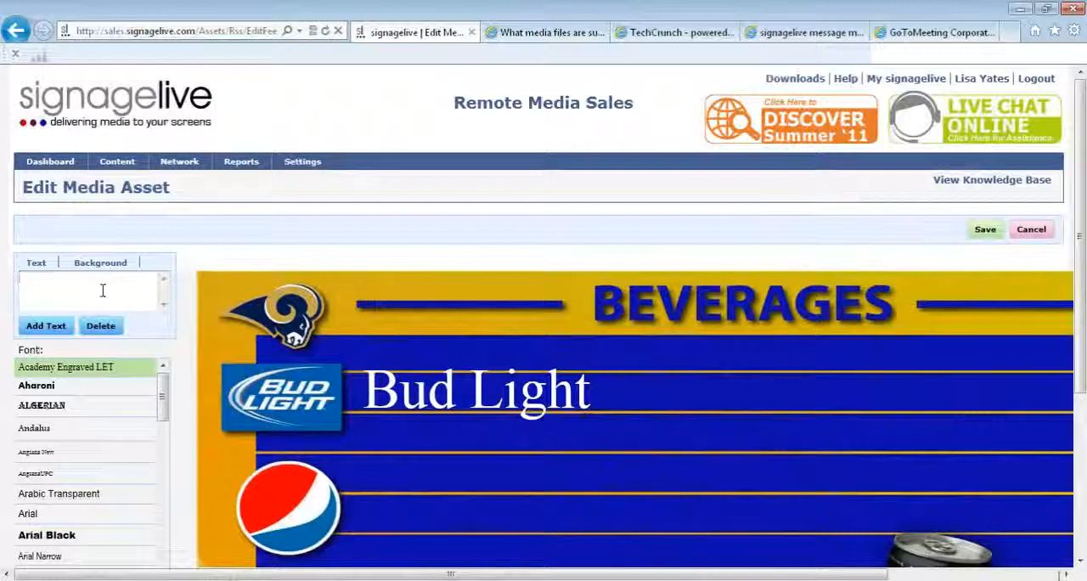
pyautogui.write('£3.90')
pyautogui.click(47, 327)
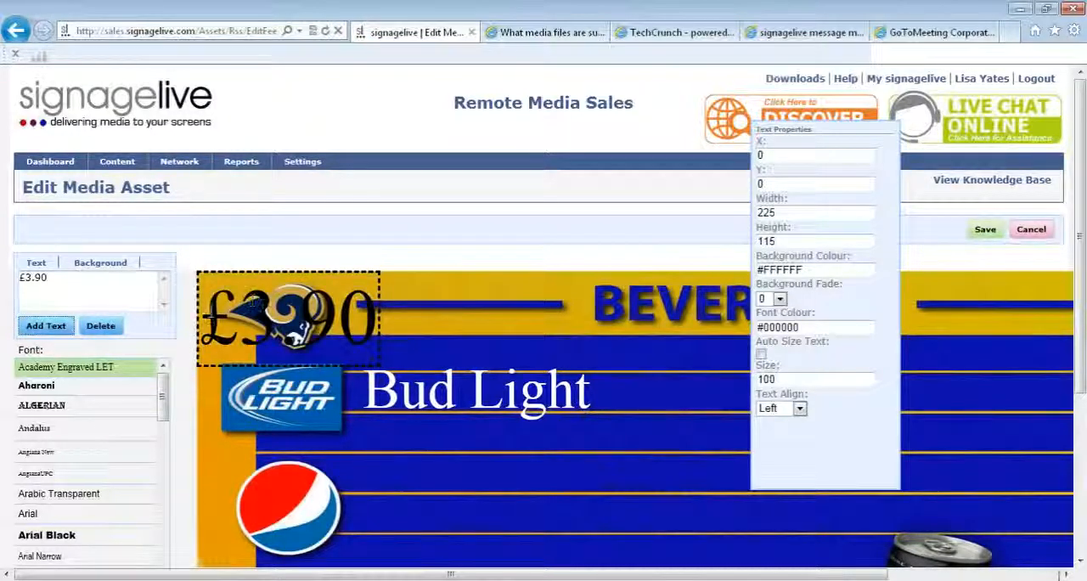
# - Set the size of the £3.90 text to 70
pyautogui.click(818, 379)
pyautogui.press('BackSpace')
pyautogui.press('BackSpace')
pyautogui.press('BackSpace')
pyautogui.write('7')
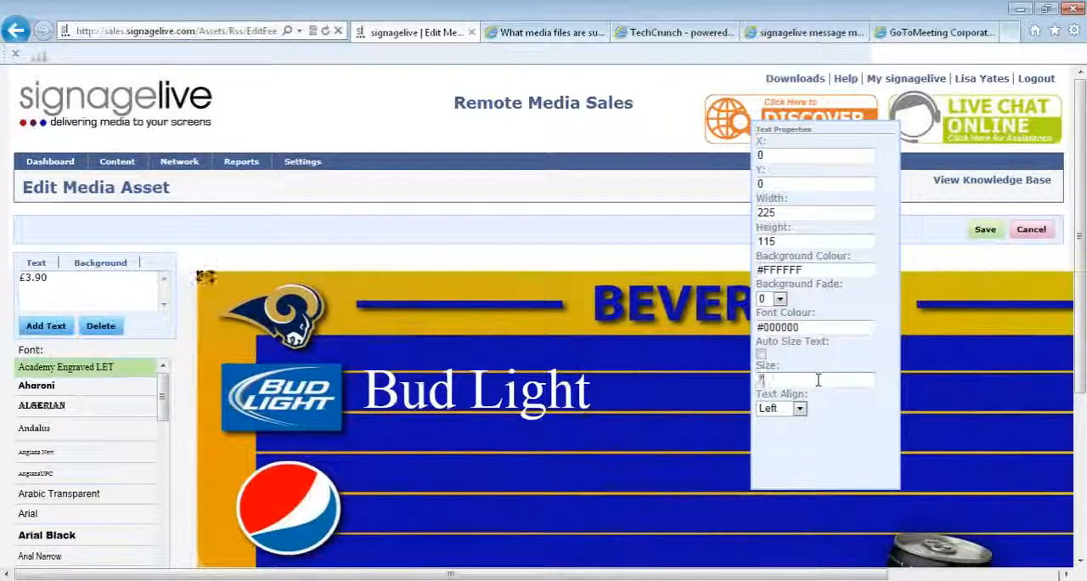
pyautogui.write('5')
# - Give the £3.90 text font colour #FFFFFF and move it to the end of the Bud Light row, at about X 852, Y 112
pyautogui.click(809, 327)
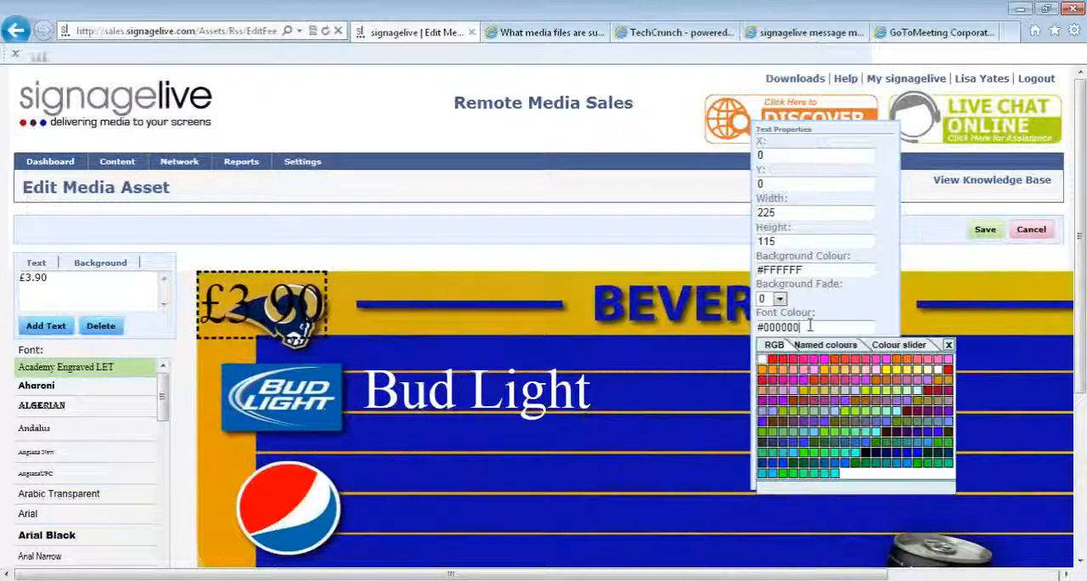
pyautogui.click(937, 371)
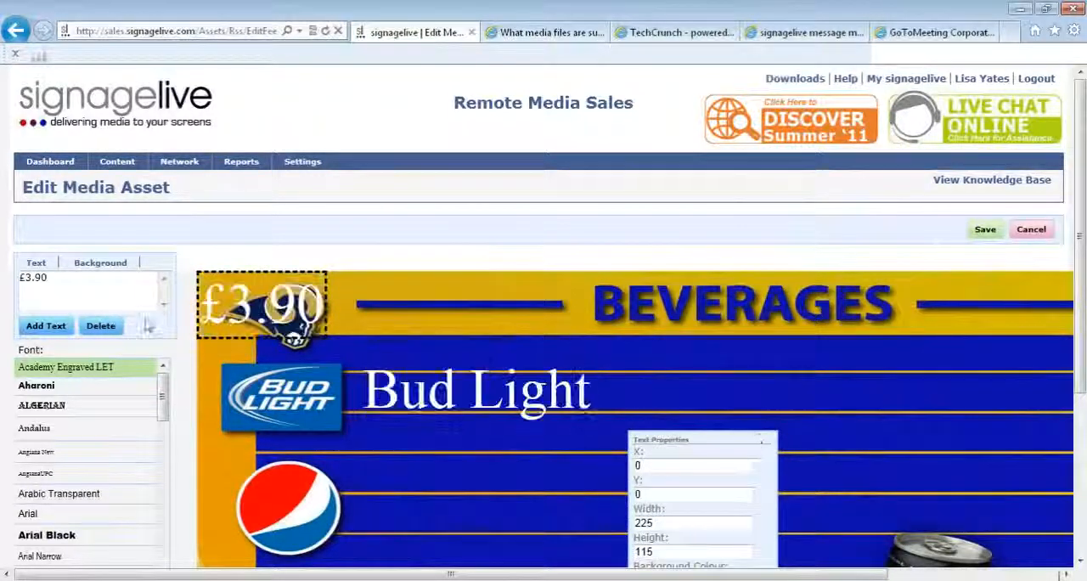
pyautogui.moveTo(238, 310); pyautogui.dragTo(917, 404)
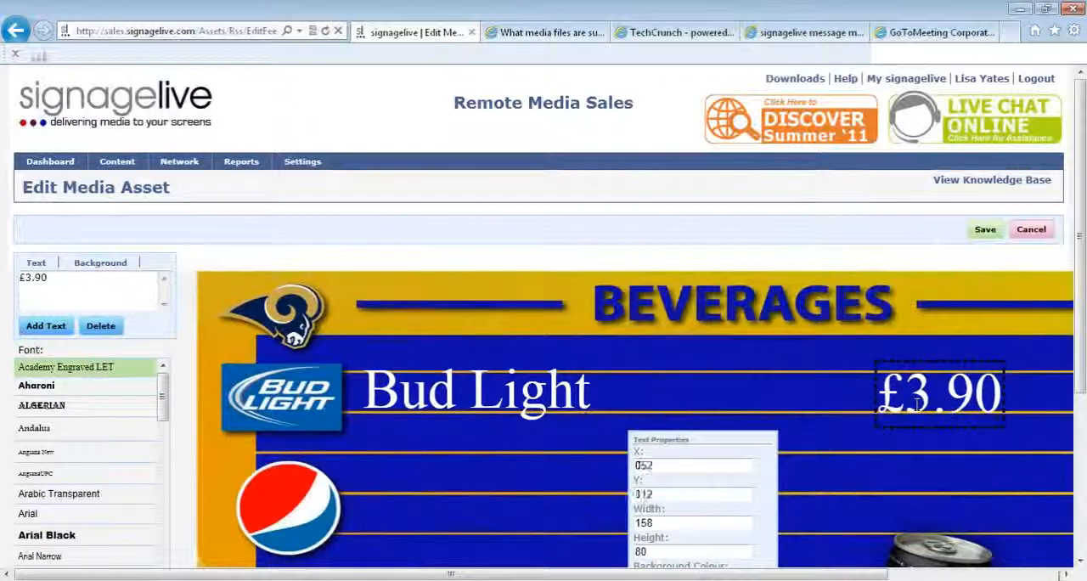
pyautogui.click(814, 399)
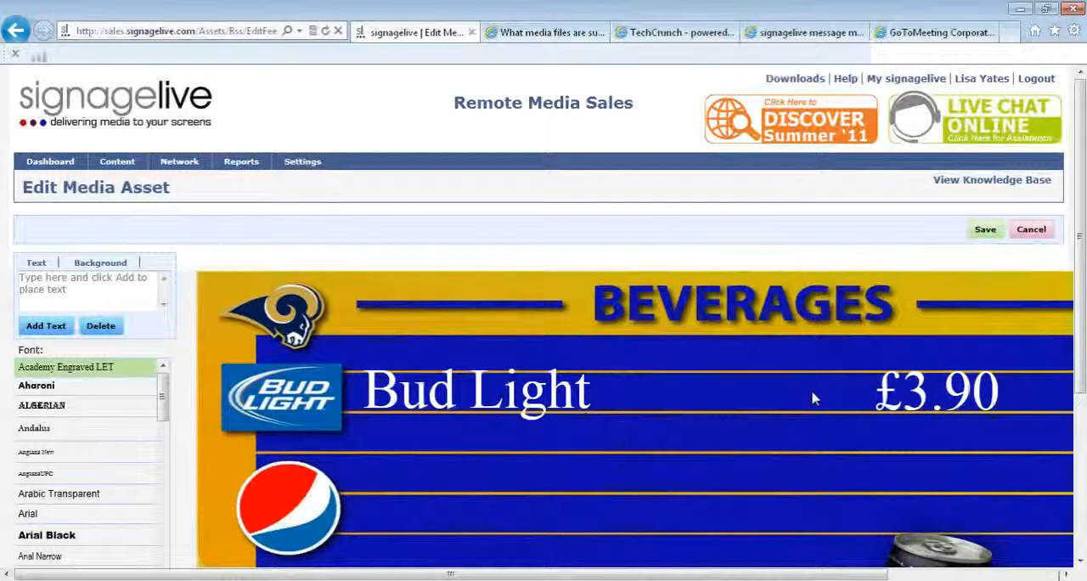
# - Move the Bud Light text to about X 220, Y 109 and widen its text box until it almost reaches the price
pyautogui.click(584, 392)
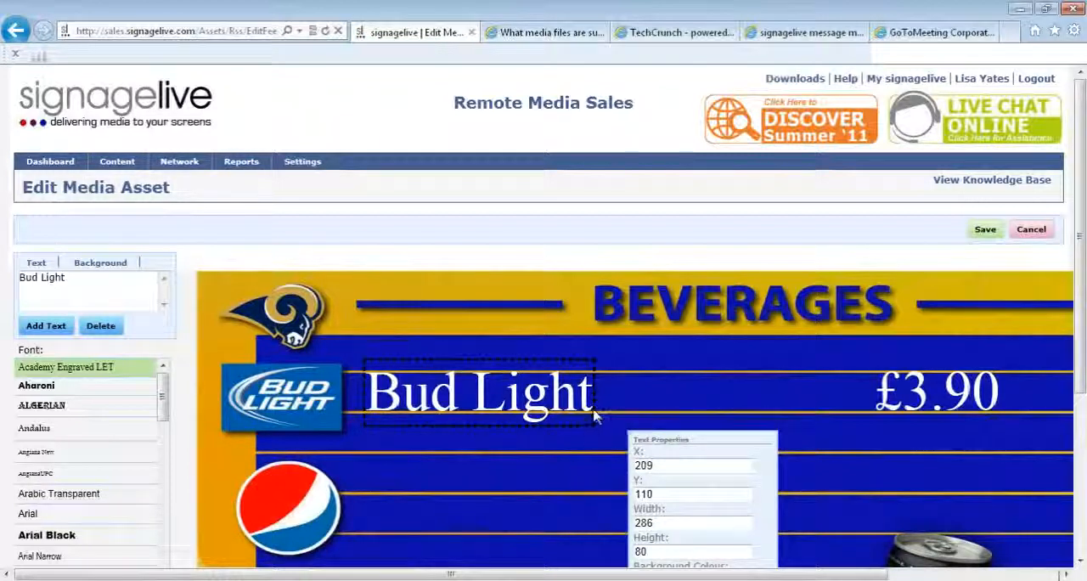
pyautogui.moveTo(597, 416); pyautogui.dragTo(605, 414)
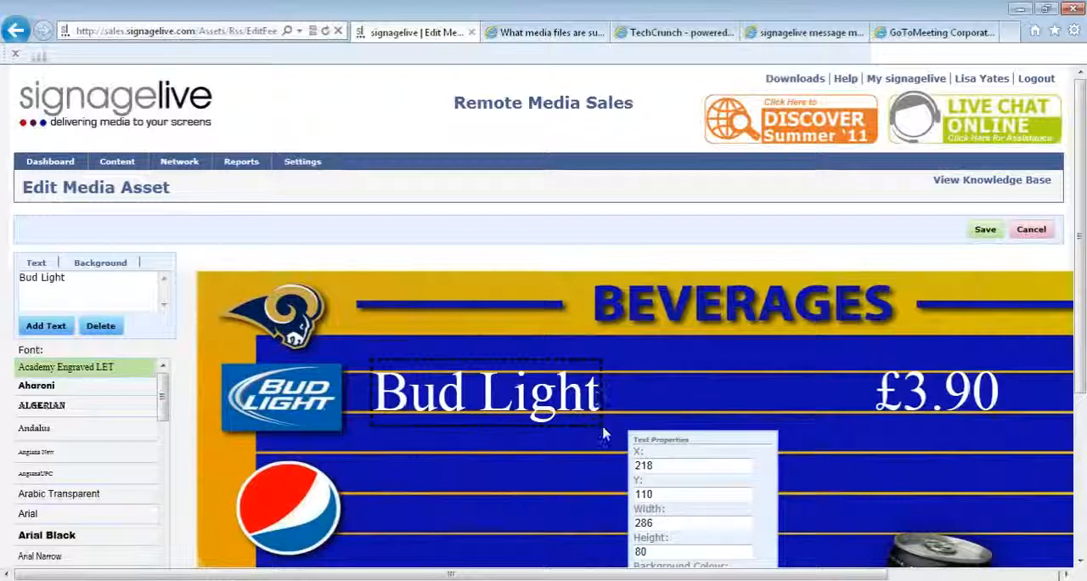
pyautogui.moveTo(604, 431); pyautogui.dragTo(631, 425)
pyautogui.moveTo(564, 384); pyautogui.dragTo(538, 390)
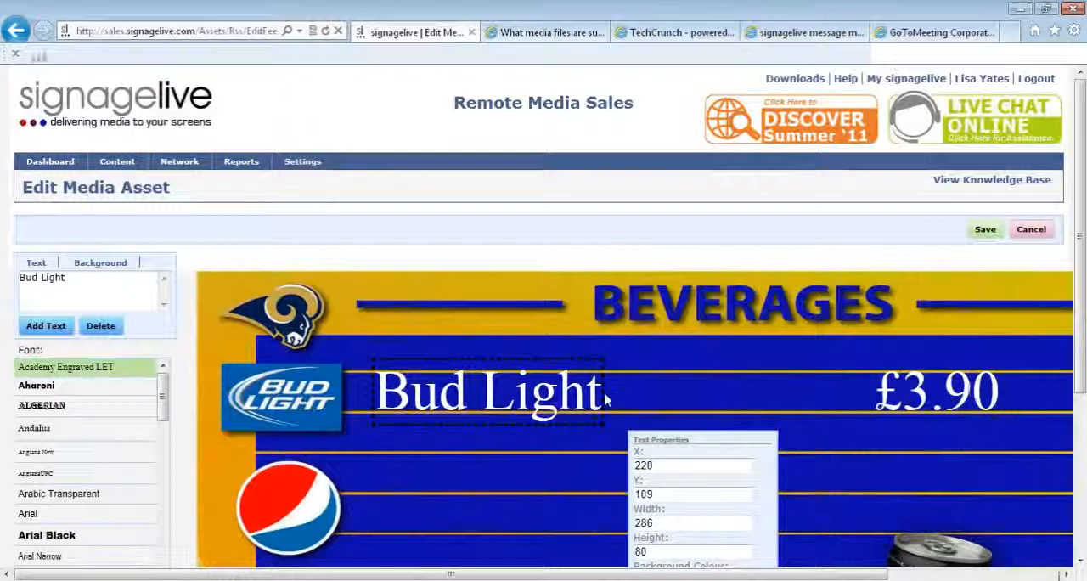
pyautogui.click(602, 395)
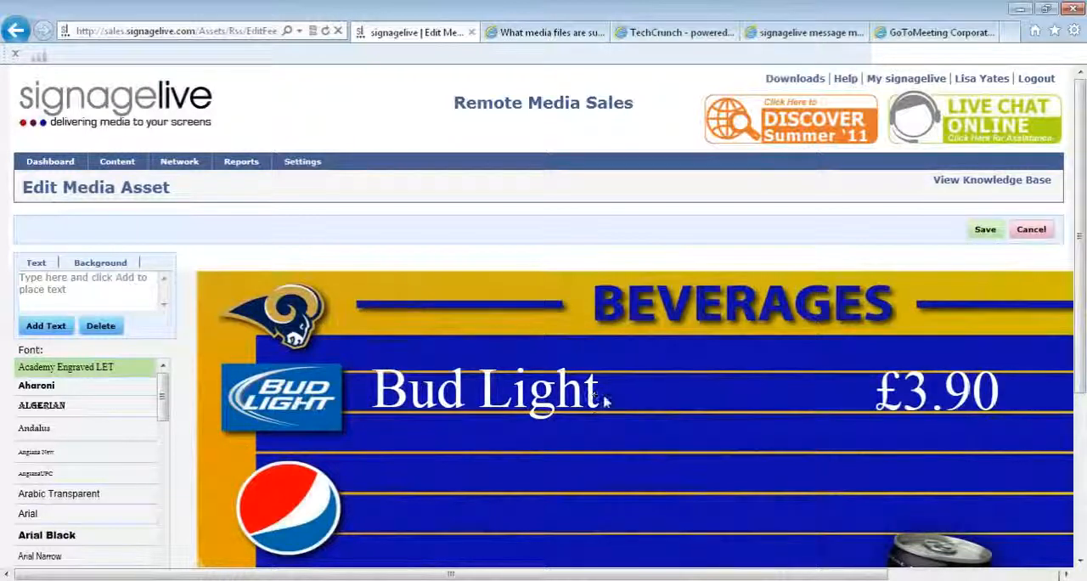
pyautogui.moveTo(596, 389); pyautogui.dragTo(860, 382)
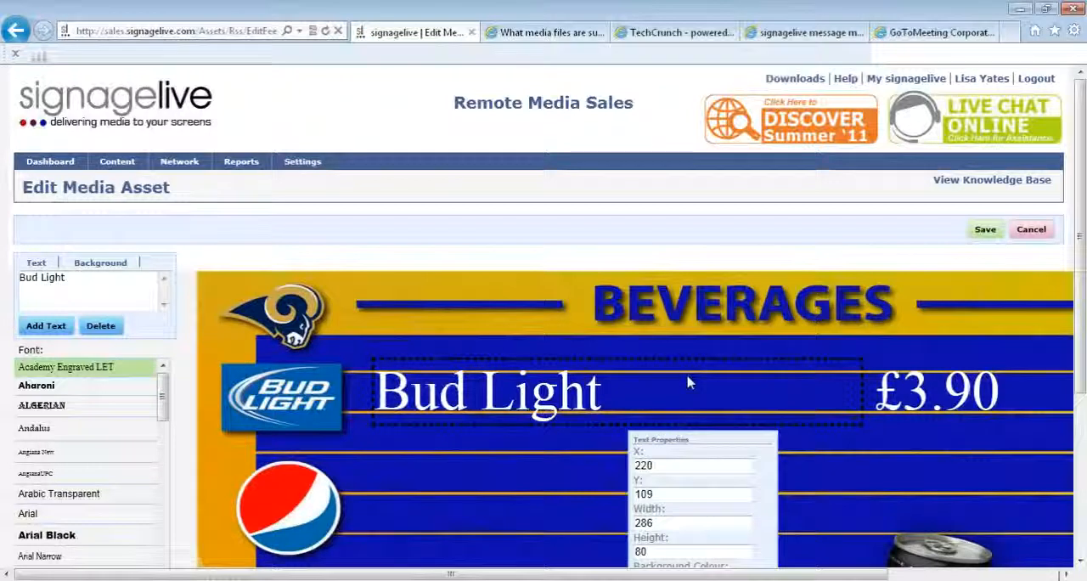
pyautogui.click(602, 440)
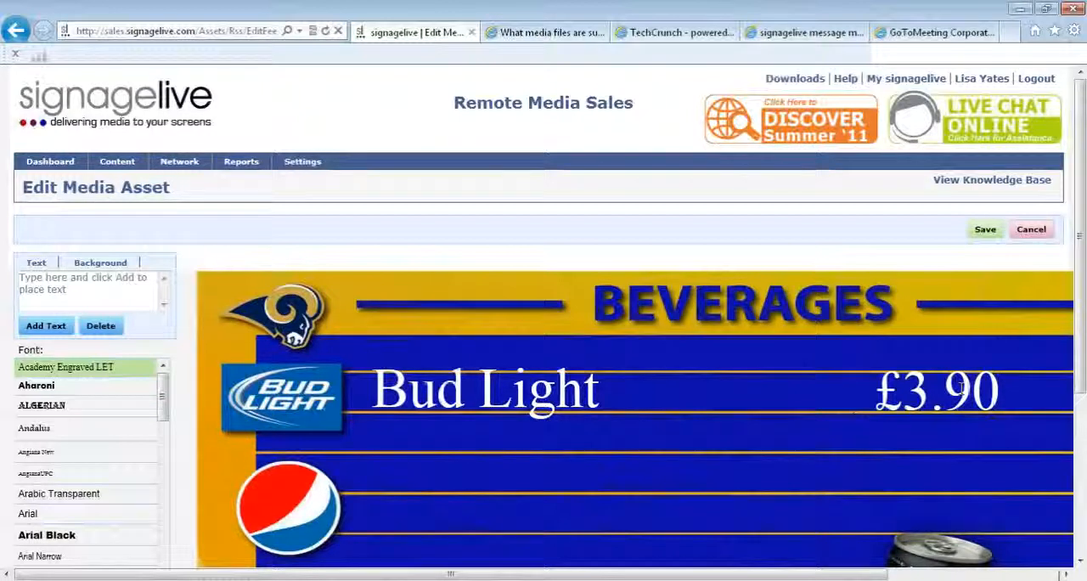
# - Save the edited beverages image and its feed item, returning to the Webinar Menu feed
pyautogui.click(986, 229)
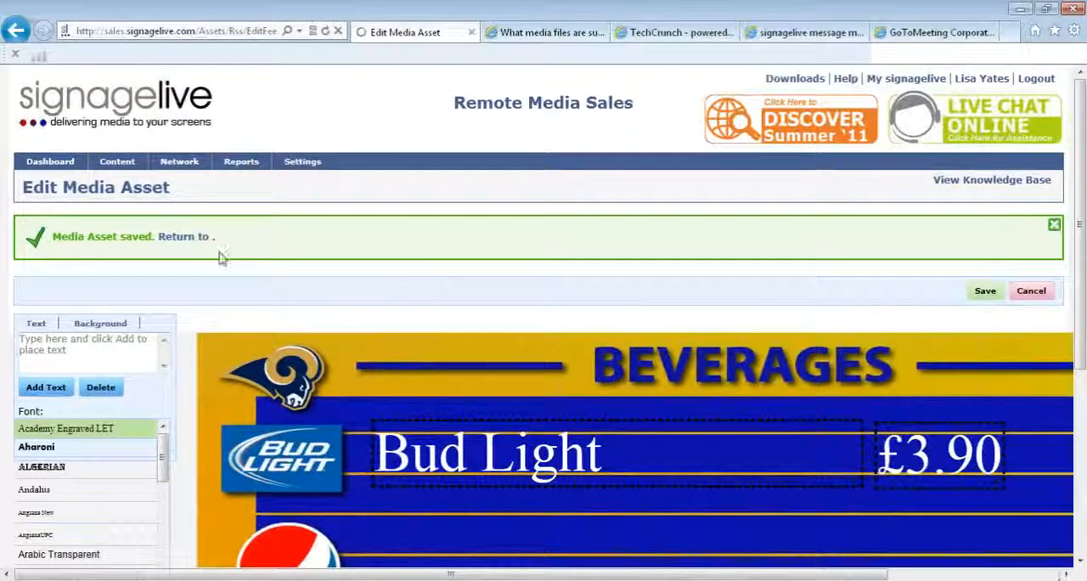
pyautogui.click(183, 237)
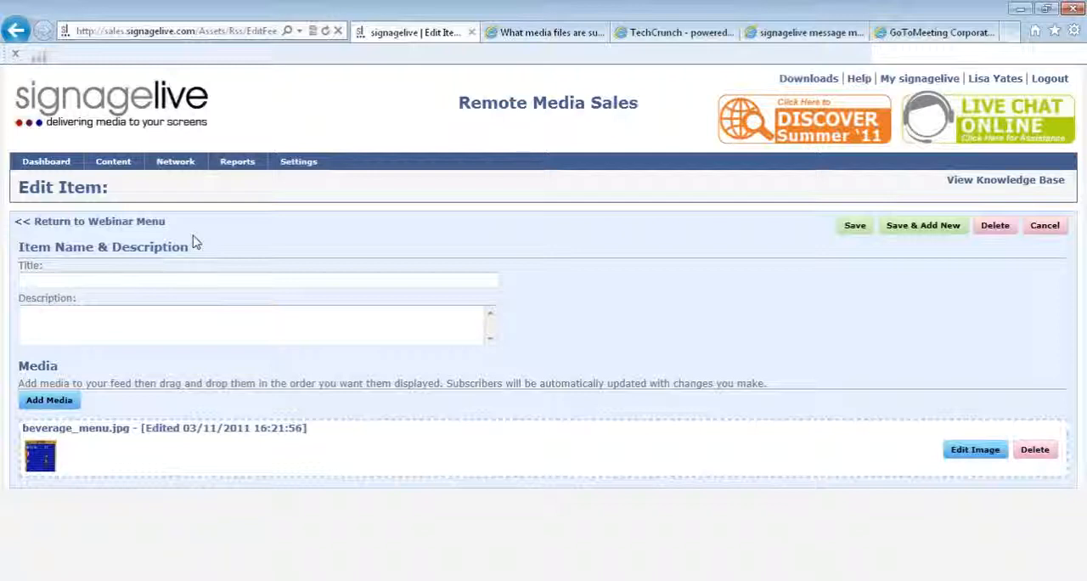
pyautogui.click(853, 227)
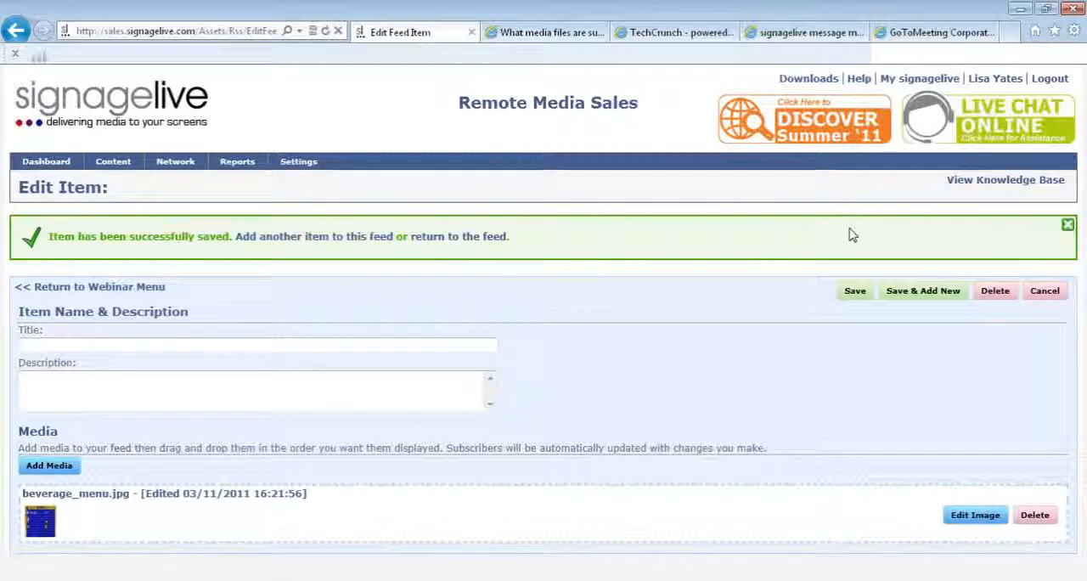
pyautogui.click(450, 237)
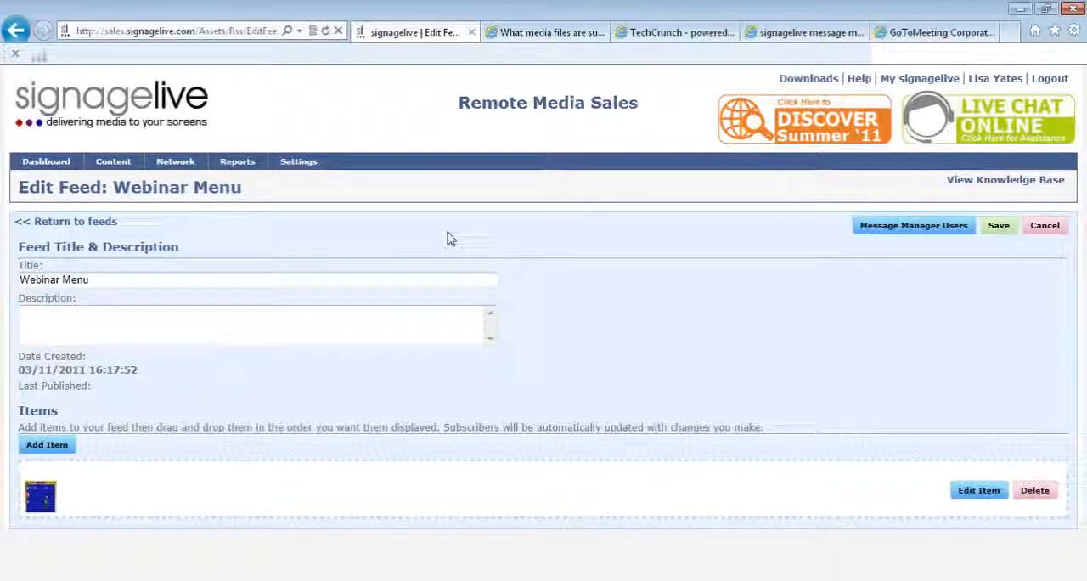
# - Enable the first Local User as a message manager user for the Webinar Menu feed
pyautogui.click(875, 232)
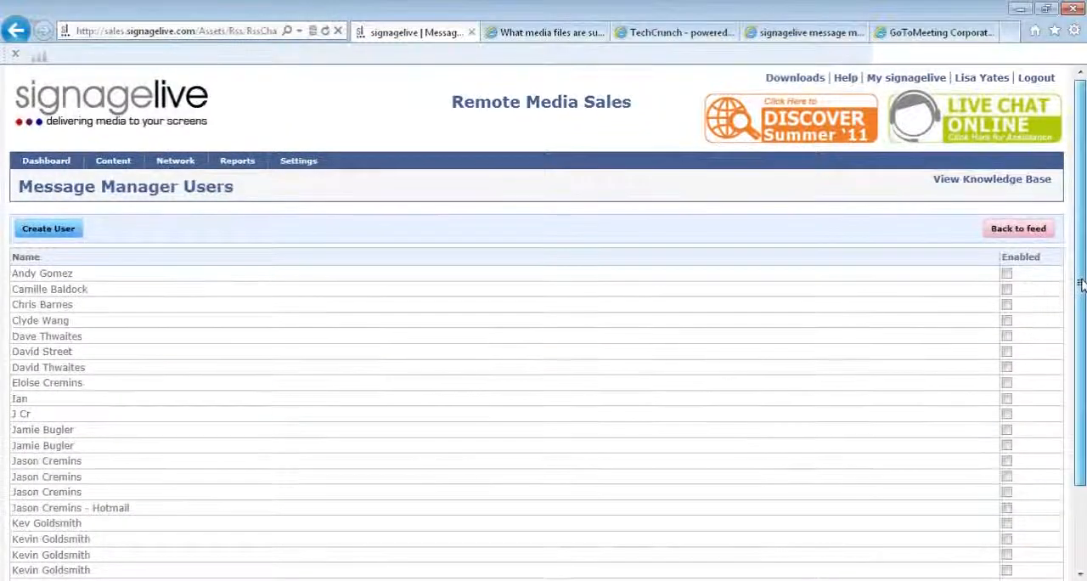
pyautogui.scroll(-2, 1081, 283)
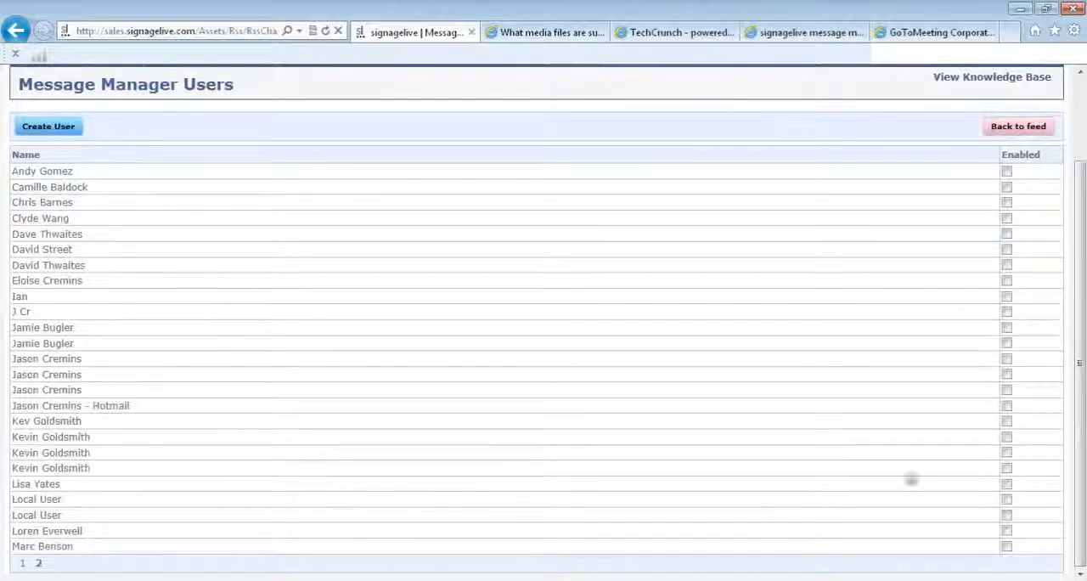
pyautogui.click(1007, 499)
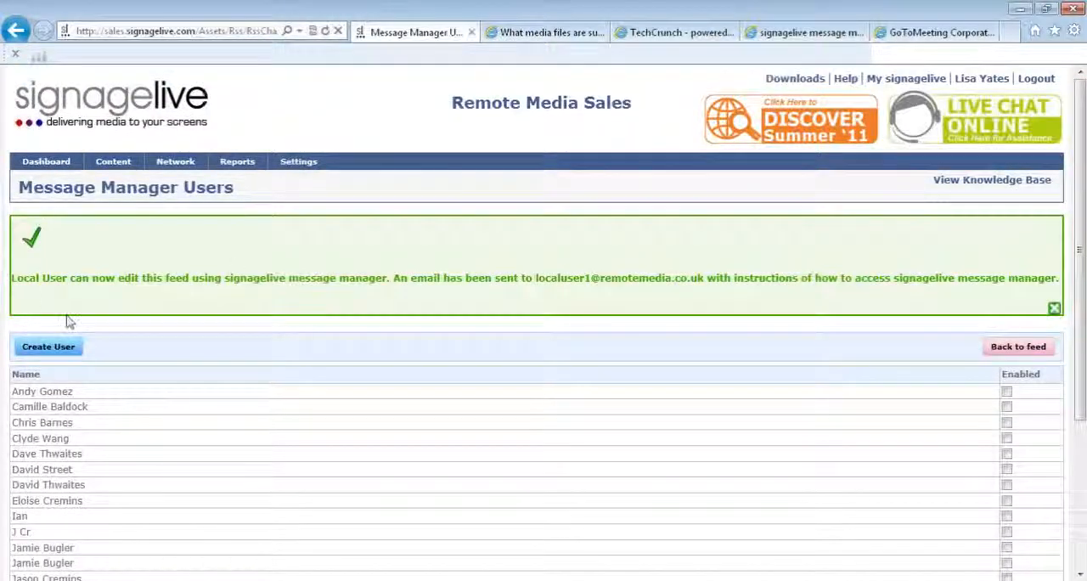
# - Open the form for creating a new message manager user
pyautogui.click(63, 348)
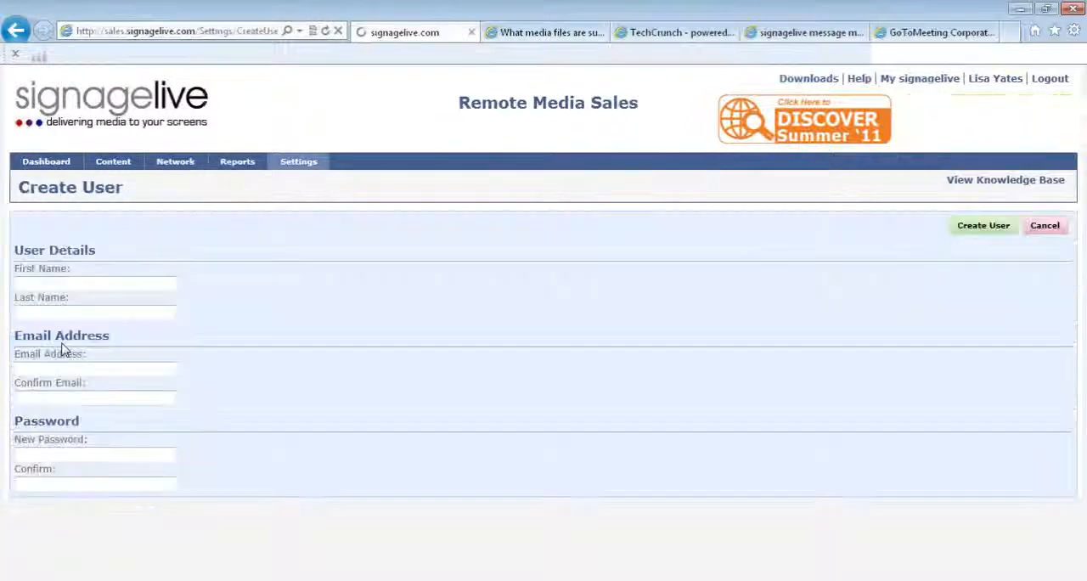